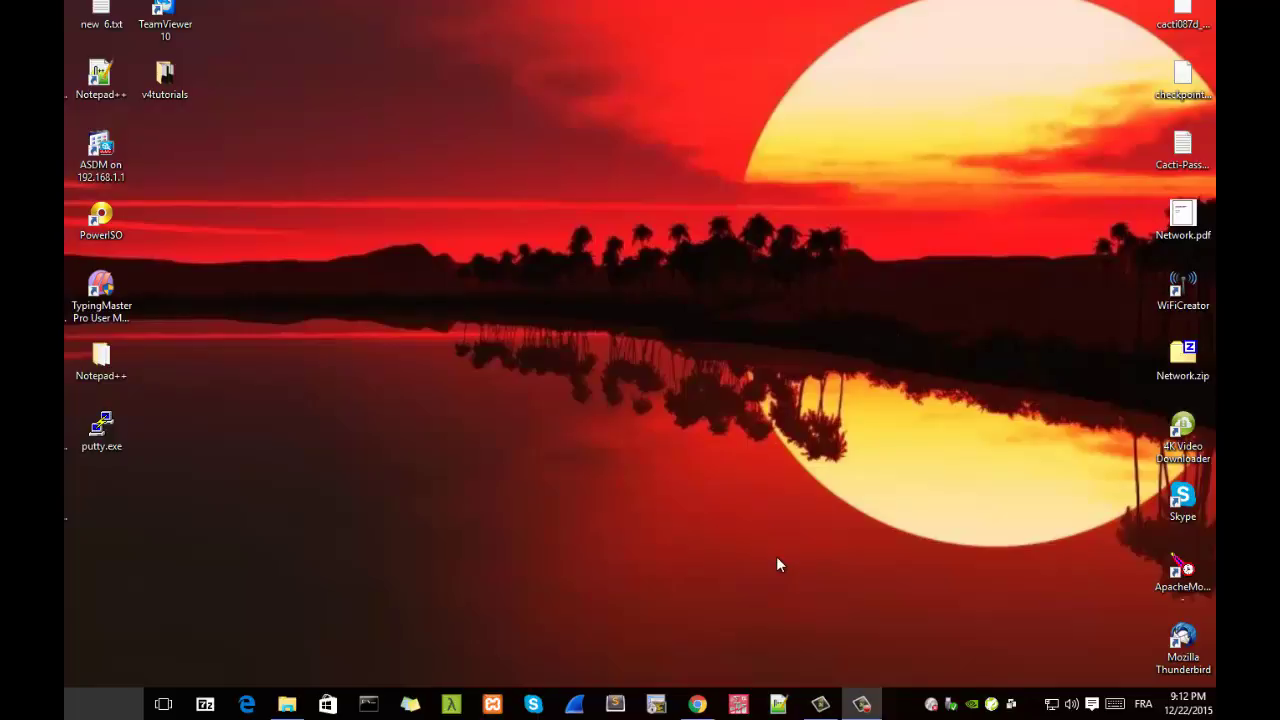
- Search Google for recuva in Chrome and download the latest version of Recuva from its FileHippo page
{"action": "left_click", "coordinate": [698, 704]}
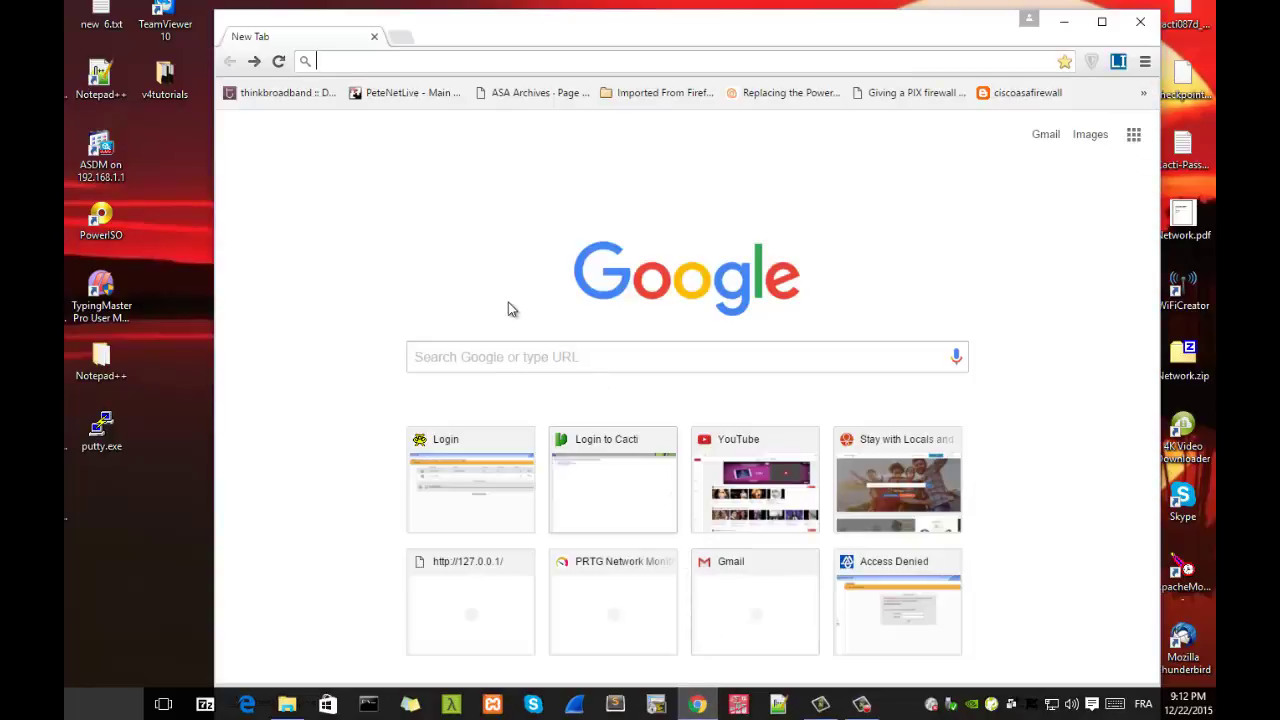
{"action": "left_click", "coordinate": [512, 357]}
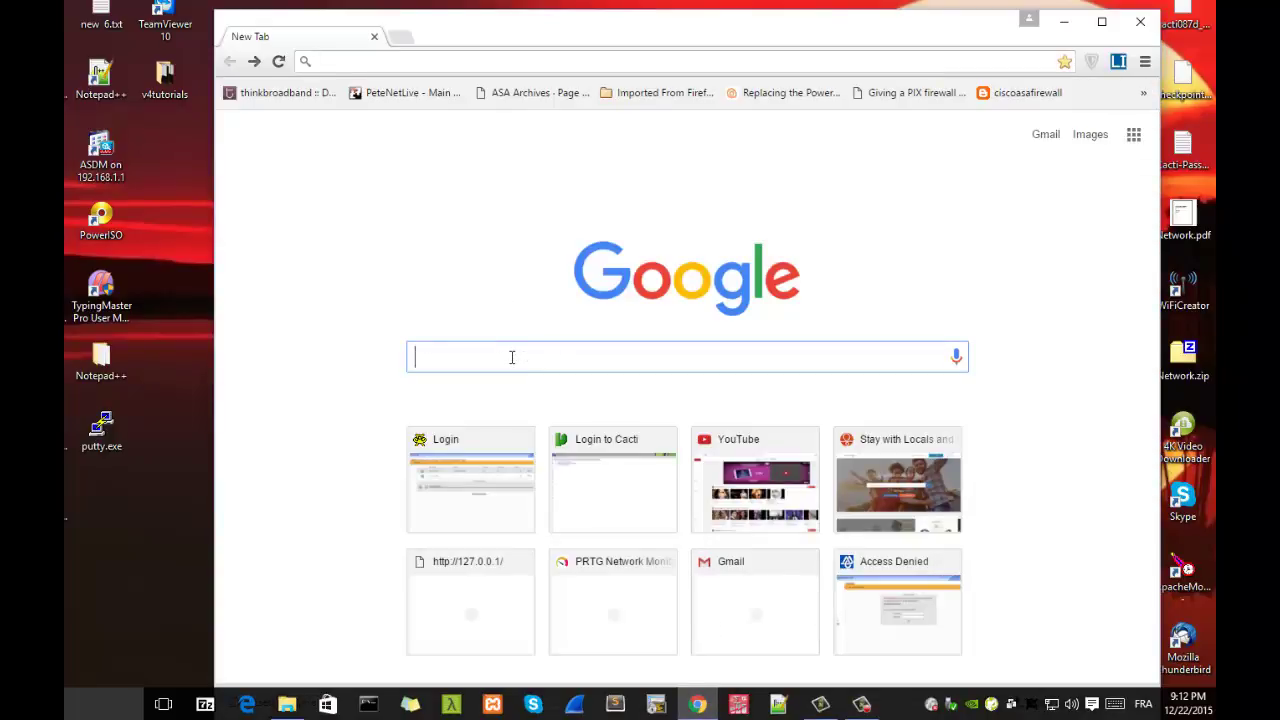
{"action": "type", "text": "recuva"}
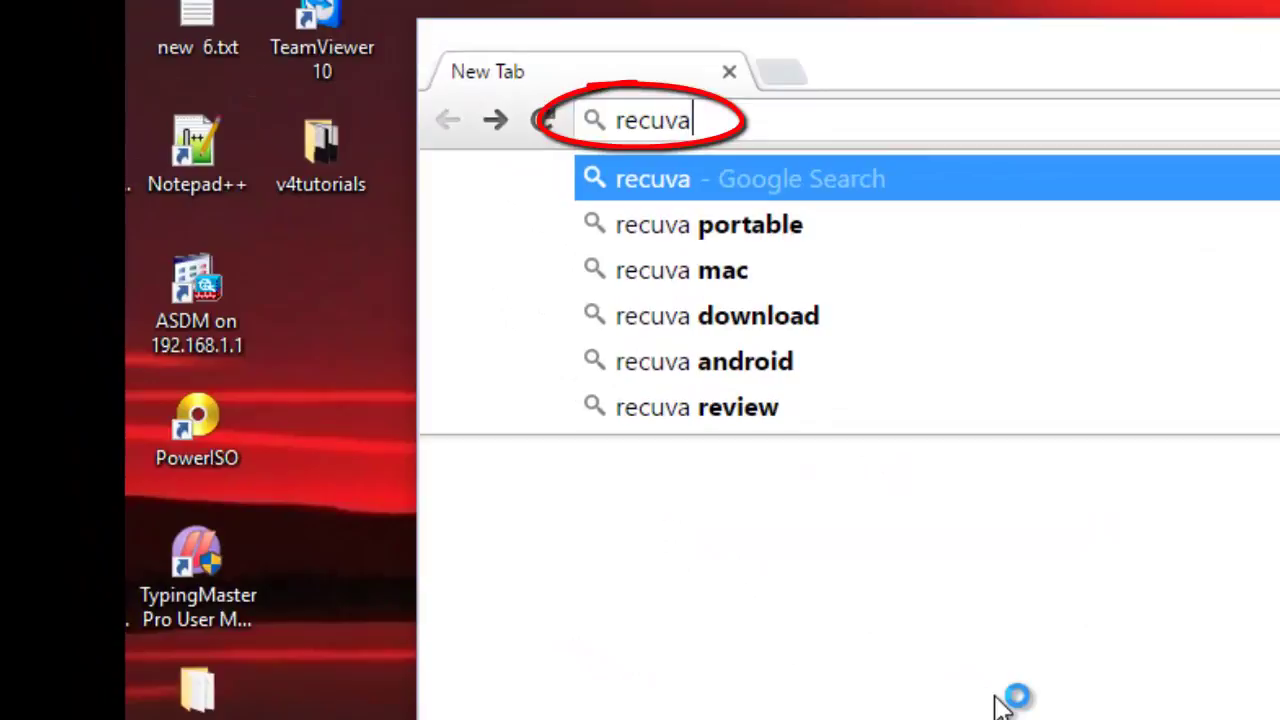
{"action": "key", "text": "Return"}
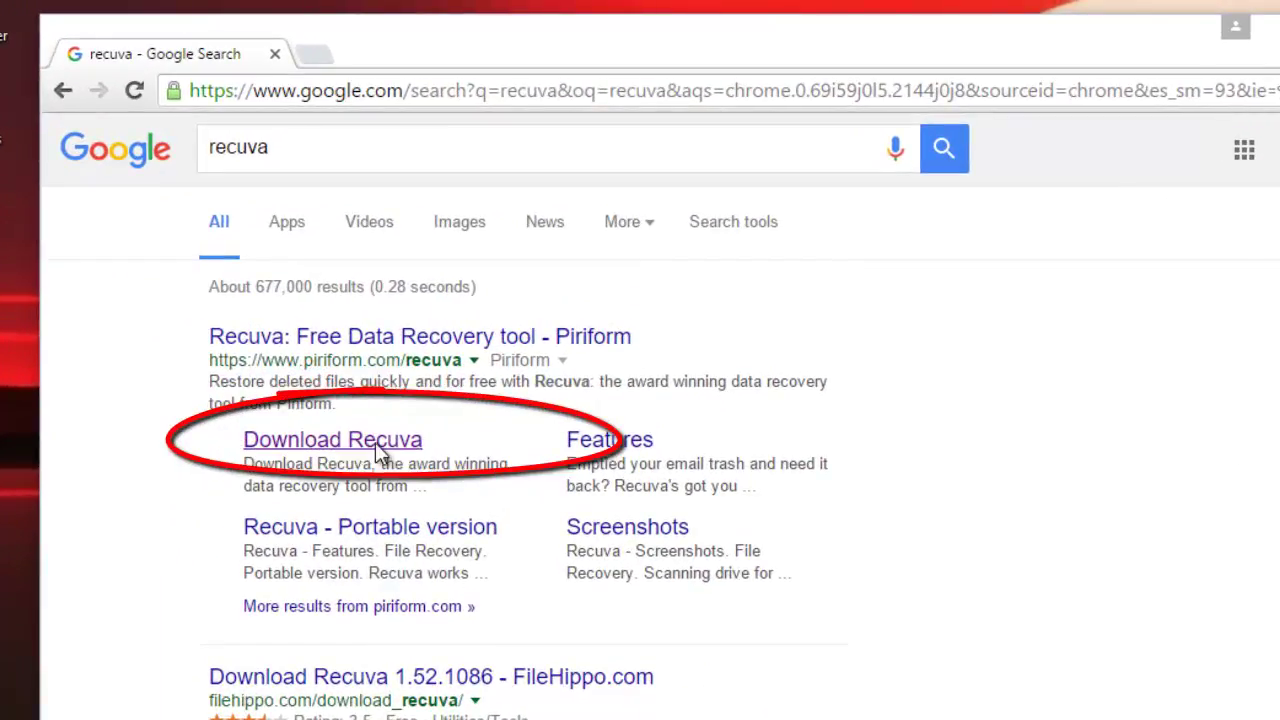
{"action": "left_click", "coordinate": [375, 442]}
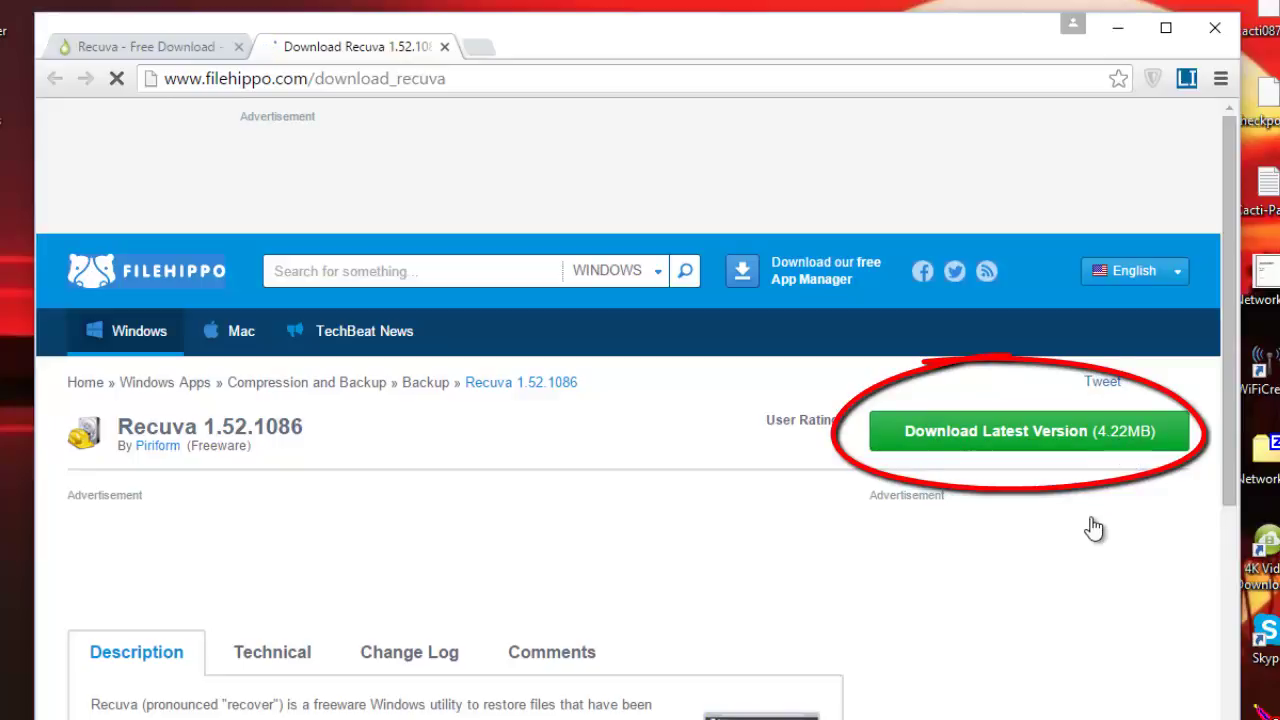
{"action": "left_click", "coordinate": [1085, 432]}
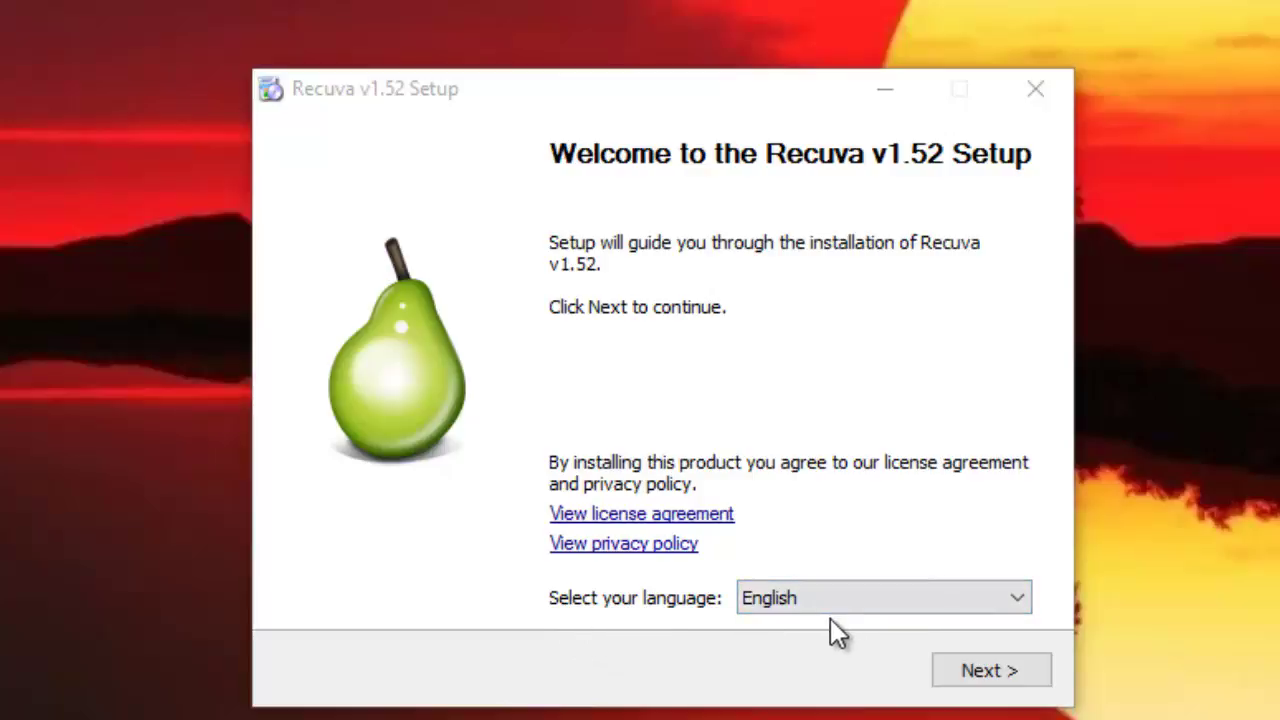
- Install Recuva v1.52 in English with the default install options, declining CCleaner, and finish the setup
{"action": "left_click", "coordinate": [988, 672]}
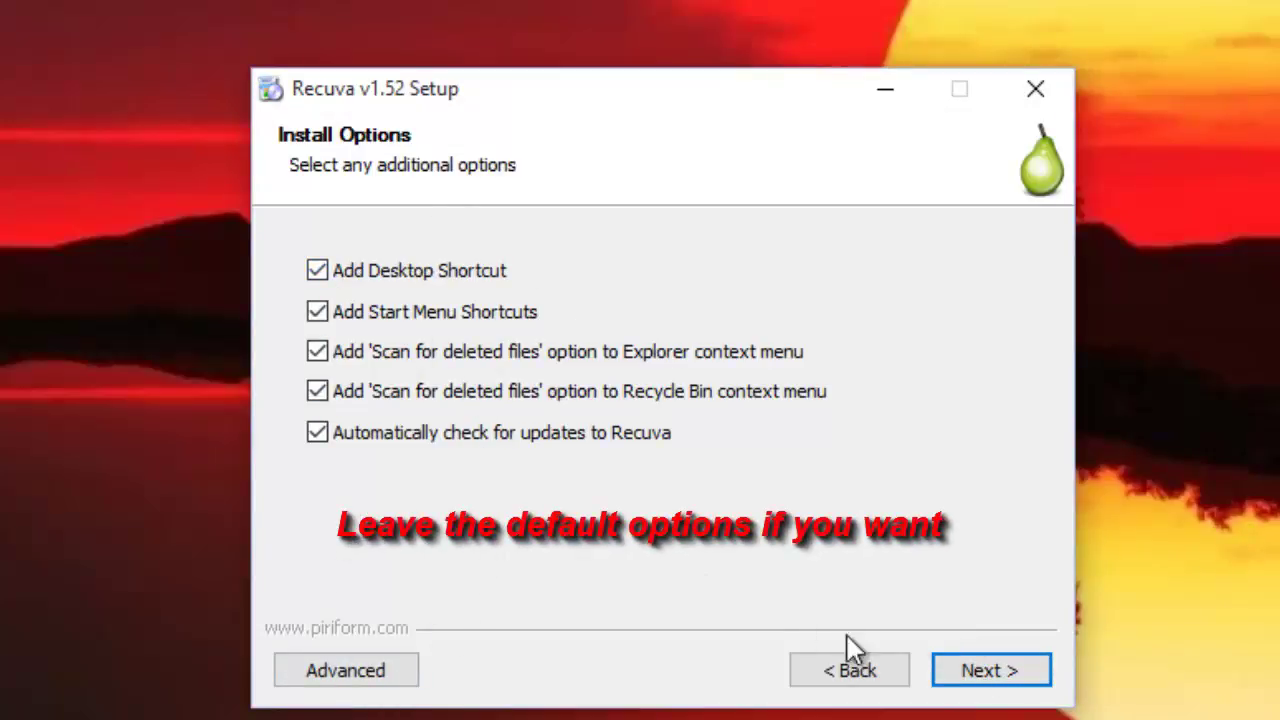
{"action": "left_click", "coordinate": [982, 672]}
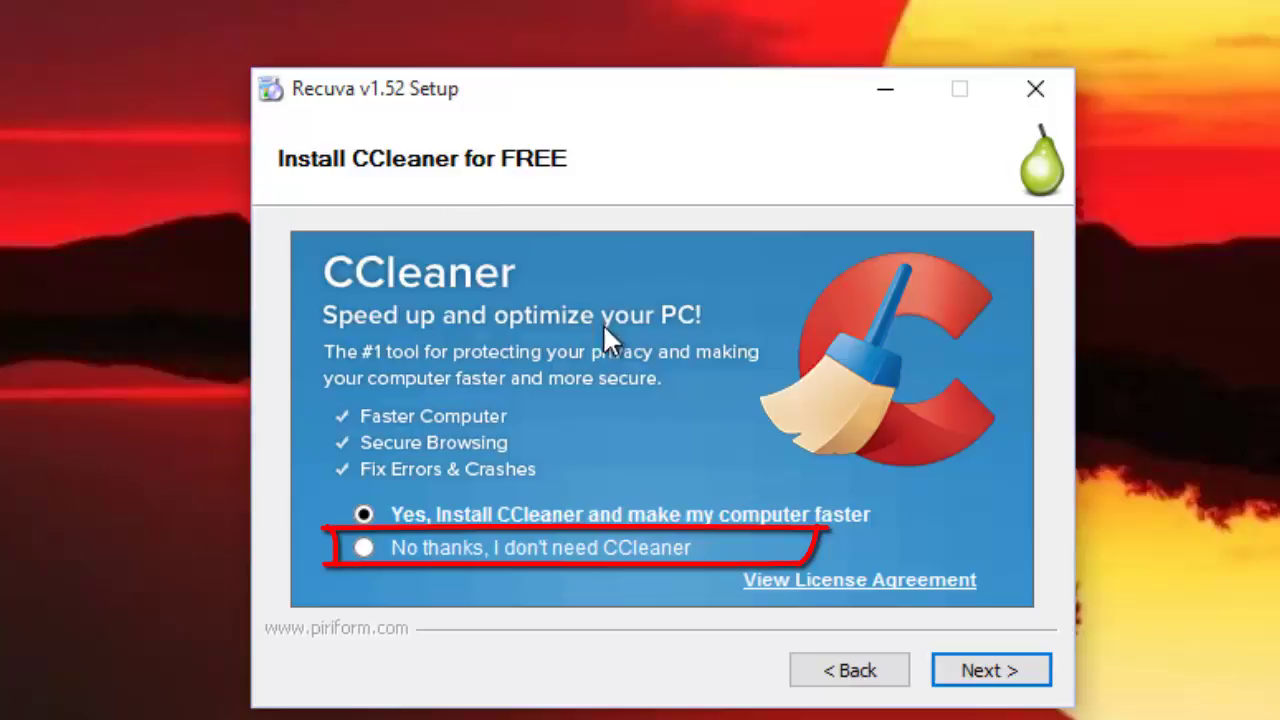
{"action": "left_click", "coordinate": [364, 548]}
{"action": "left_click", "coordinate": [1005, 670]}
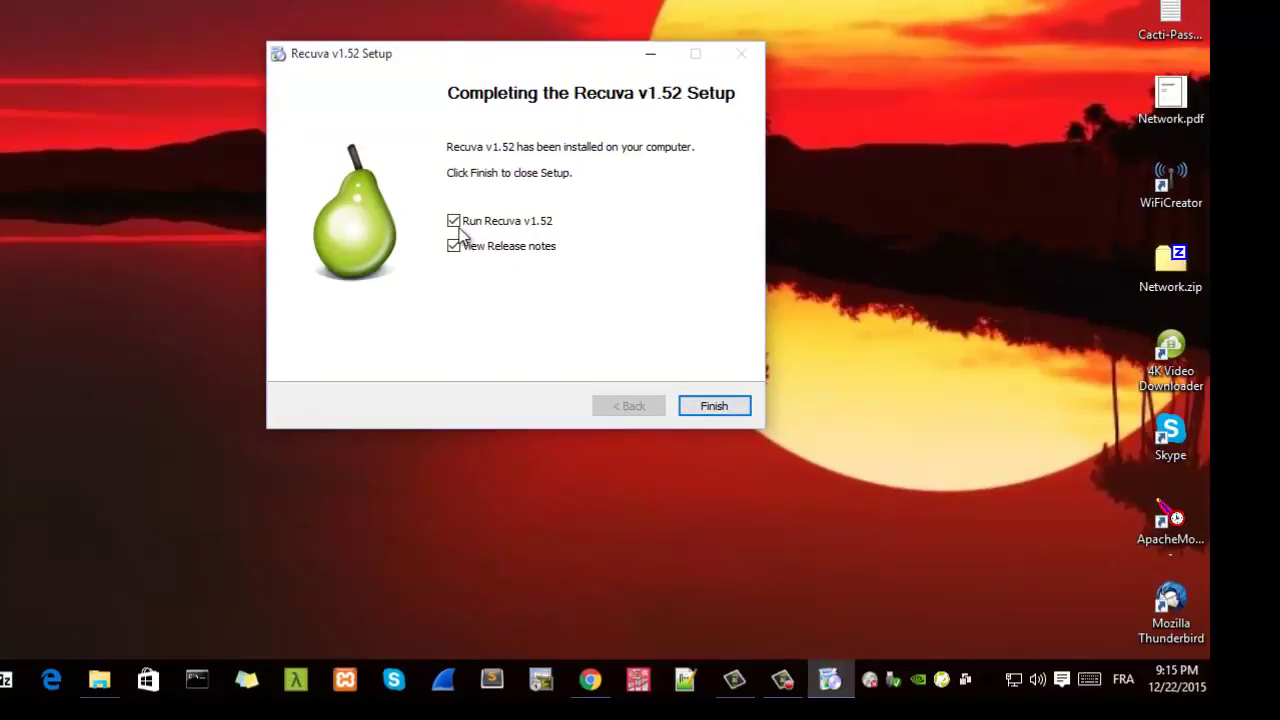
{"action": "left_click", "coordinate": [714, 405]}
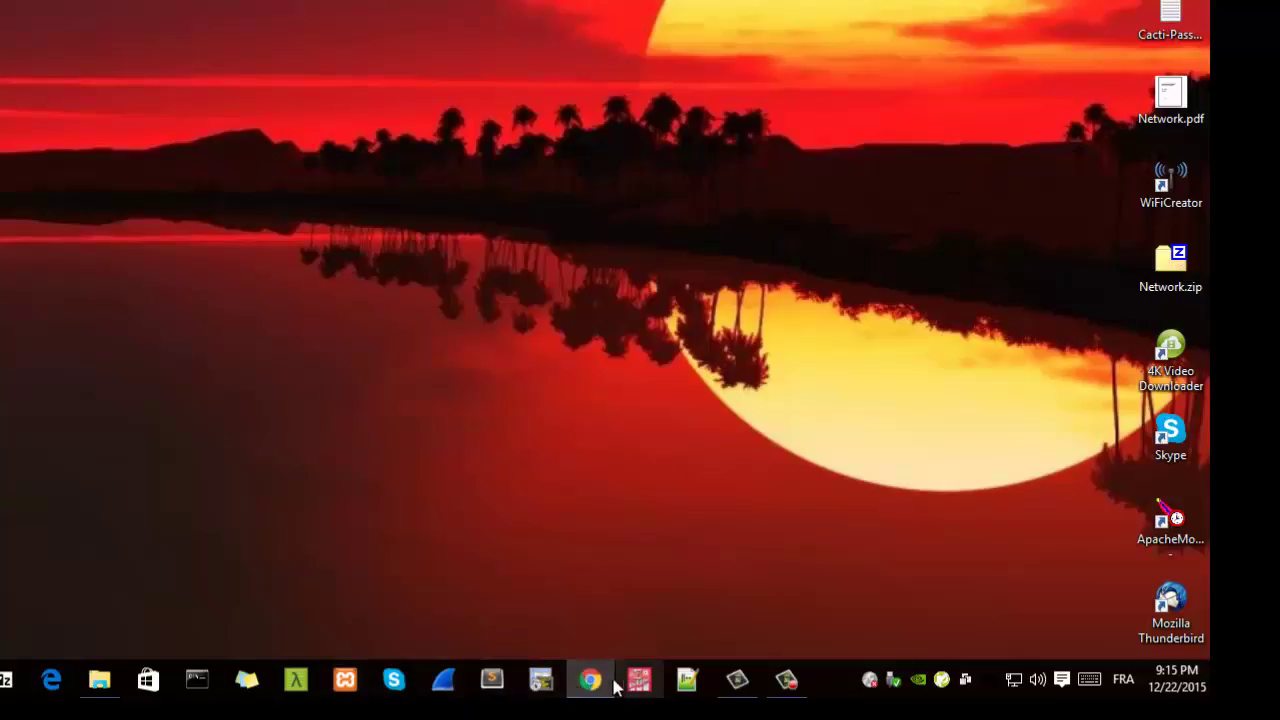
- Examine the contents of the USB drive AMINOS (J:) in File Explorer, and minimize the window
{"action": "left_click", "coordinate": [99, 680]}
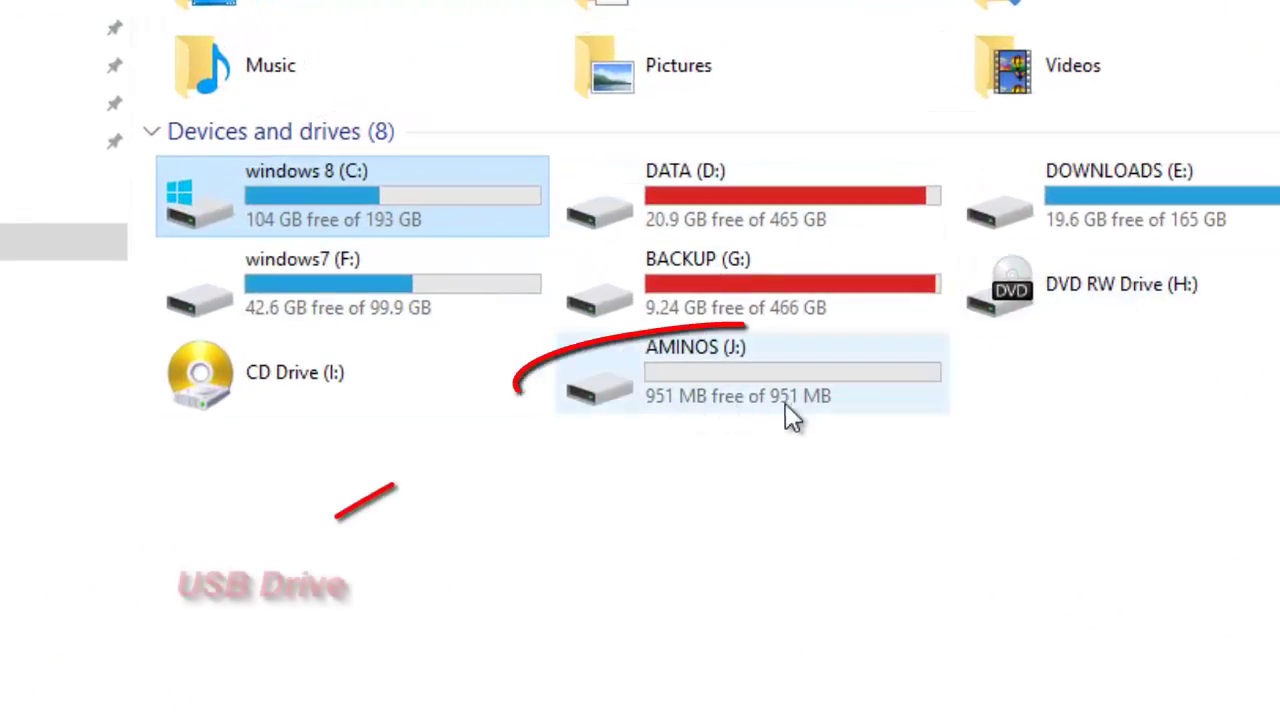
{"action": "mouse_move", "coordinate": [752, 420]}
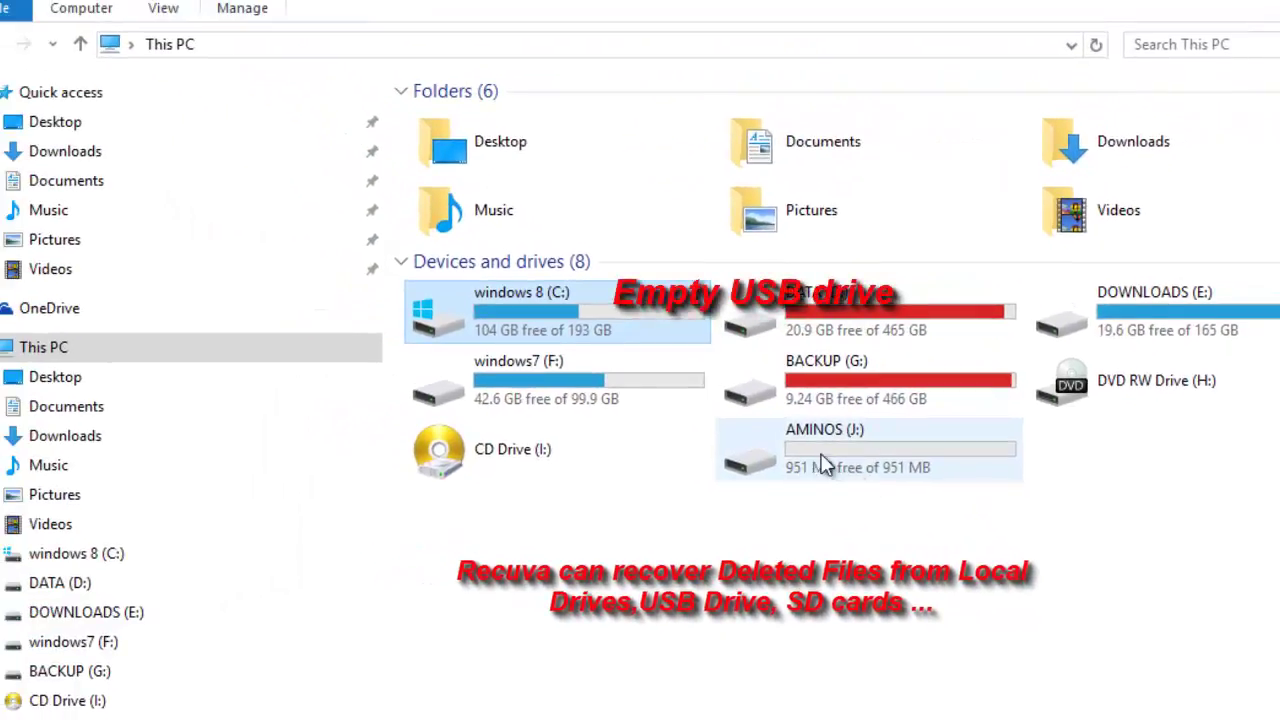
{"action": "double_click", "coordinate": [820, 458]}
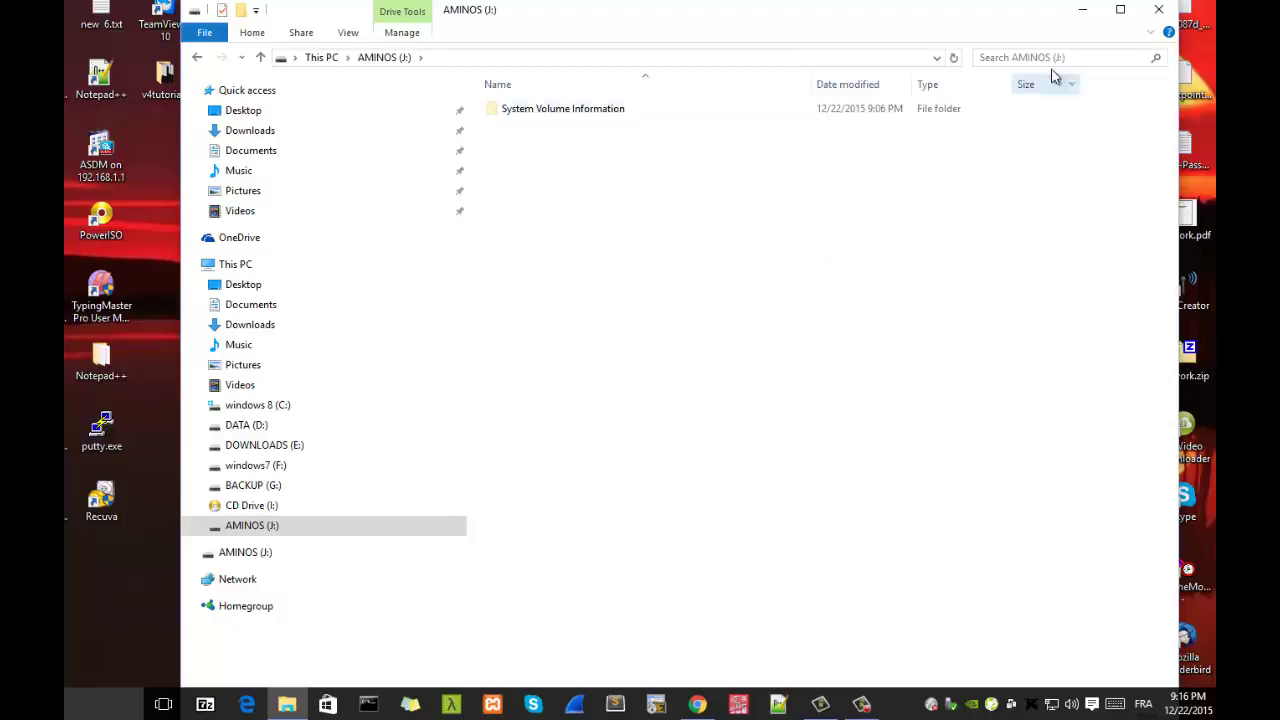
{"action": "left_click", "coordinate": [1081, 10]}
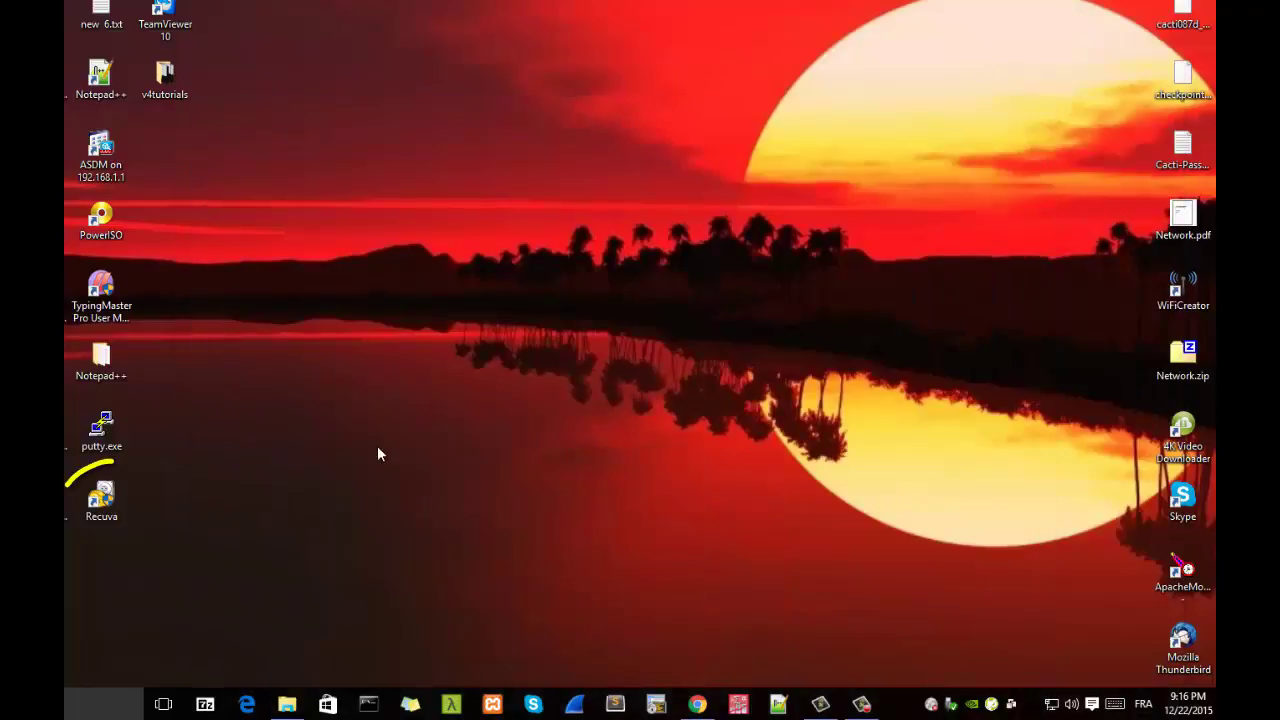
- Launch Recuva and choose Documents as the type of files to recover in the wizard
{"action": "double_click", "coordinate": [105, 505]}
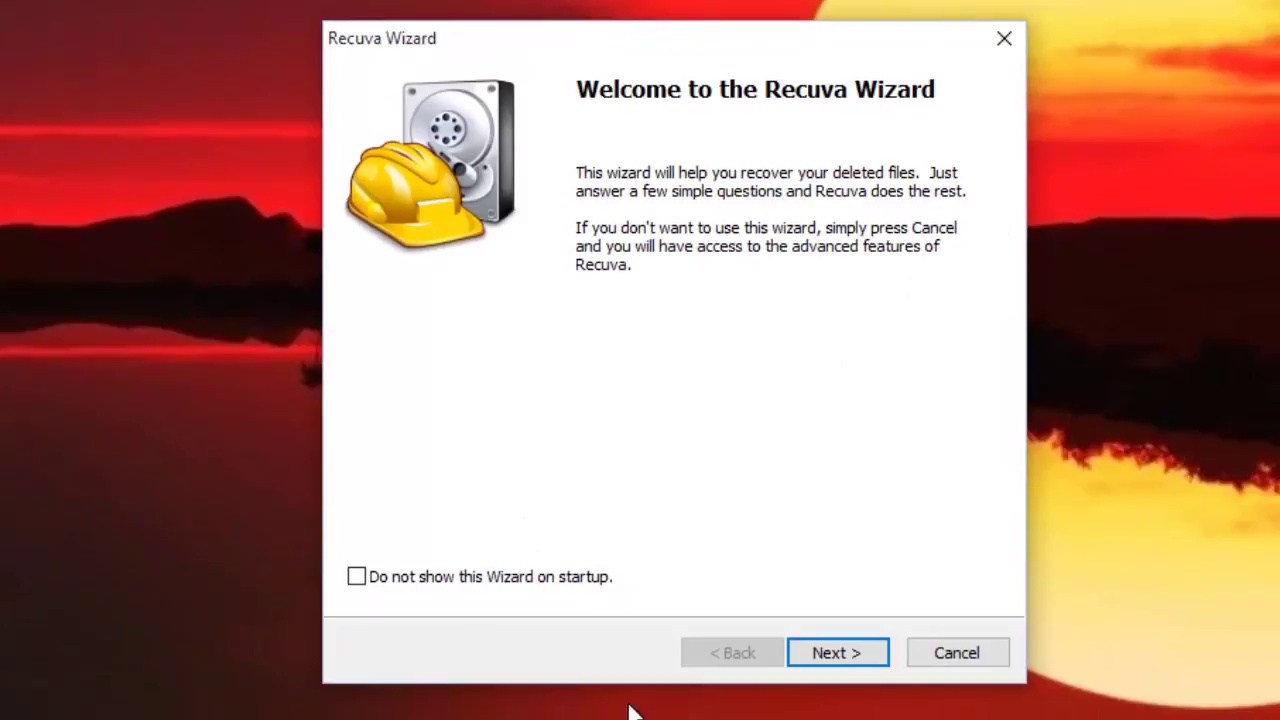
{"action": "left_click", "coordinate": [816, 647]}
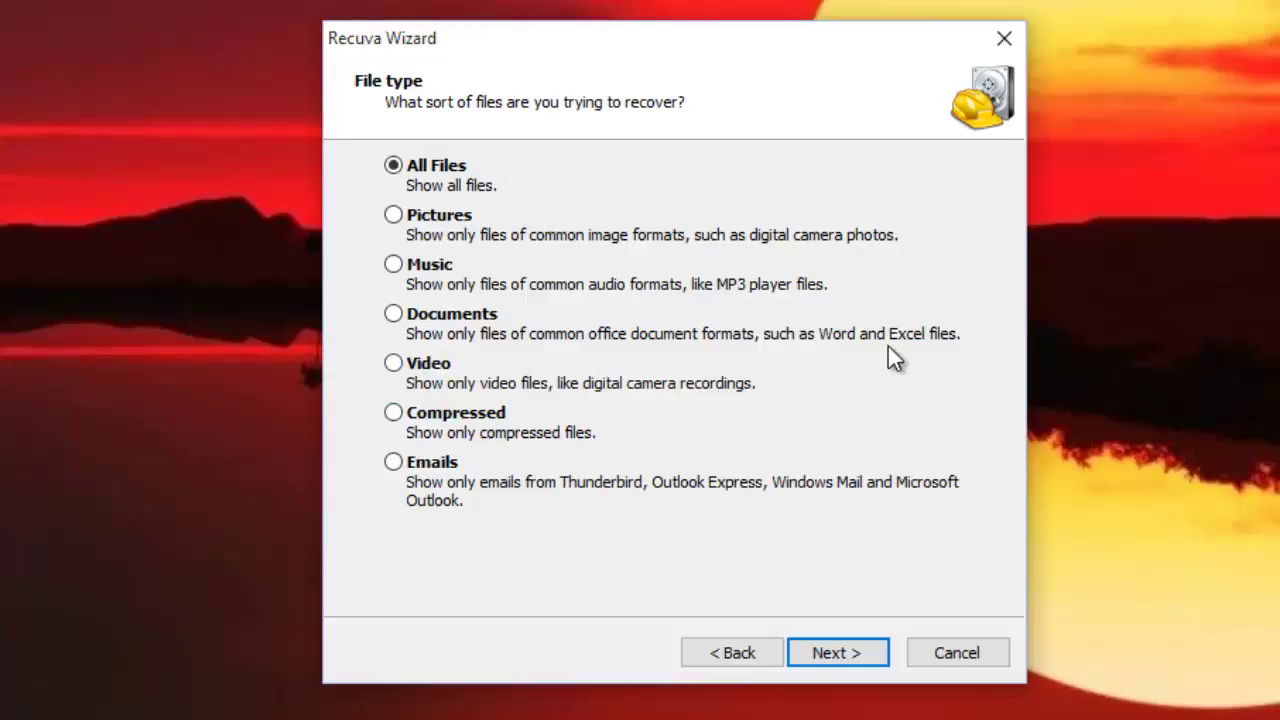
{"action": "left_click", "coordinate": [395, 316]}
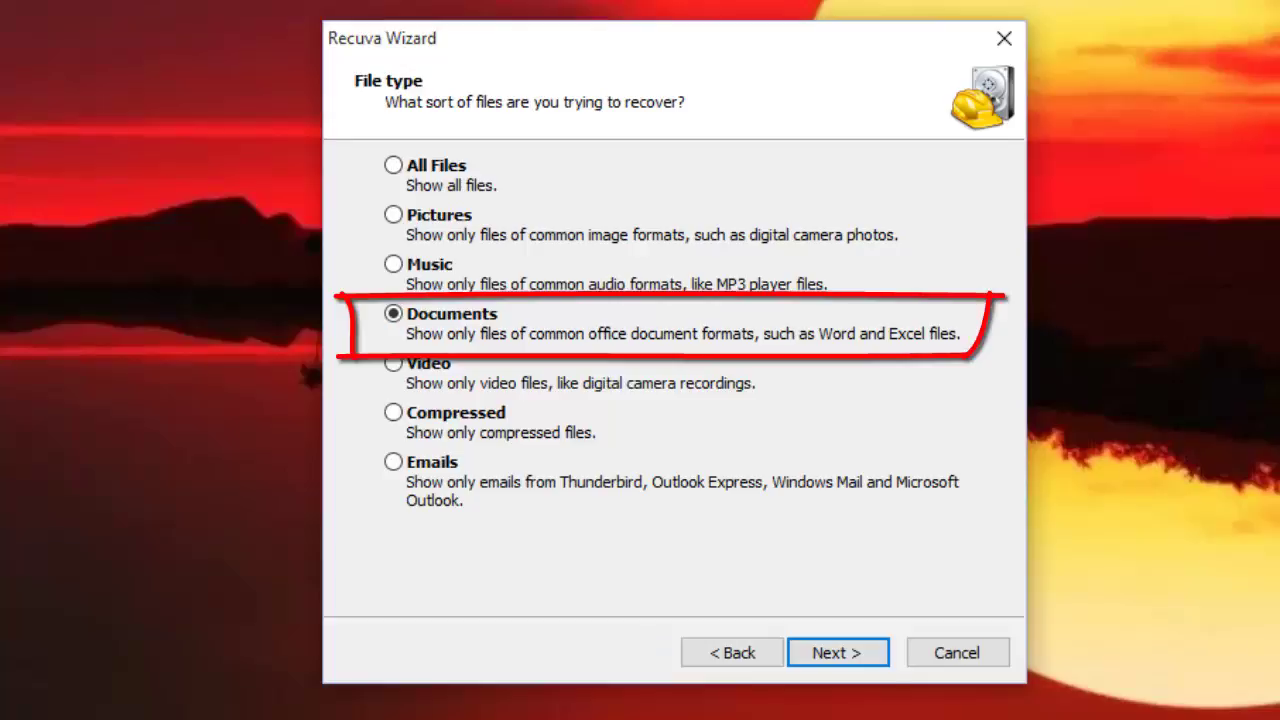
{"action": "left_click", "coordinate": [858, 673]}
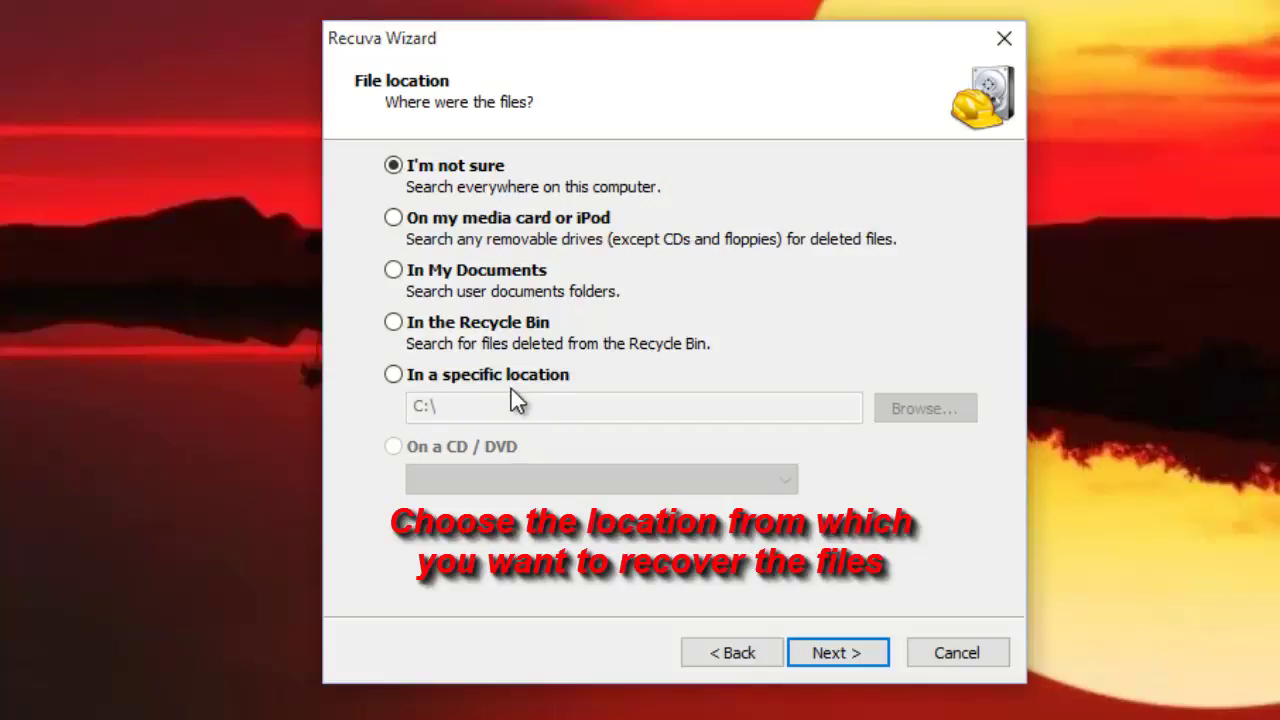
- Set the specific file location to the USB drive J:\ and start the scan without Deep Scan
{"action": "left_click", "coordinate": [391, 377]}
{"action": "left_click", "coordinate": [926, 405]}
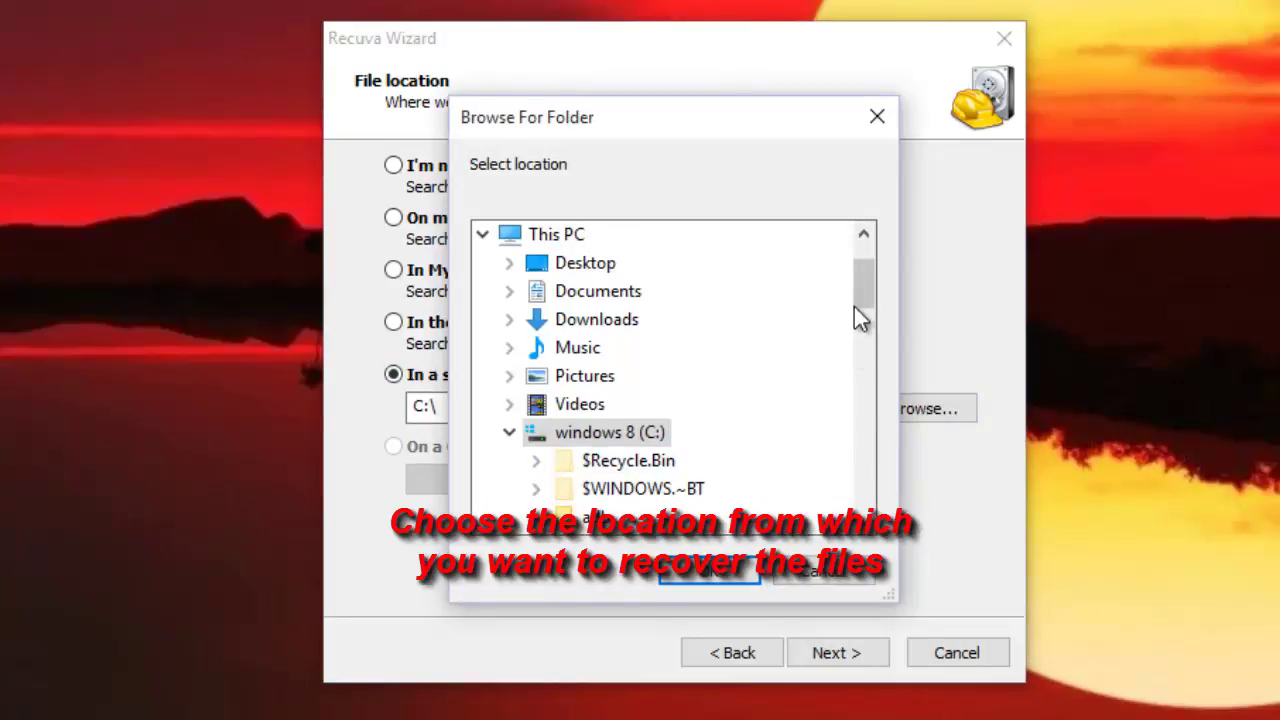
{"action": "left_click_drag", "start_coordinate": [856, 303], "coordinate": [858, 444]}
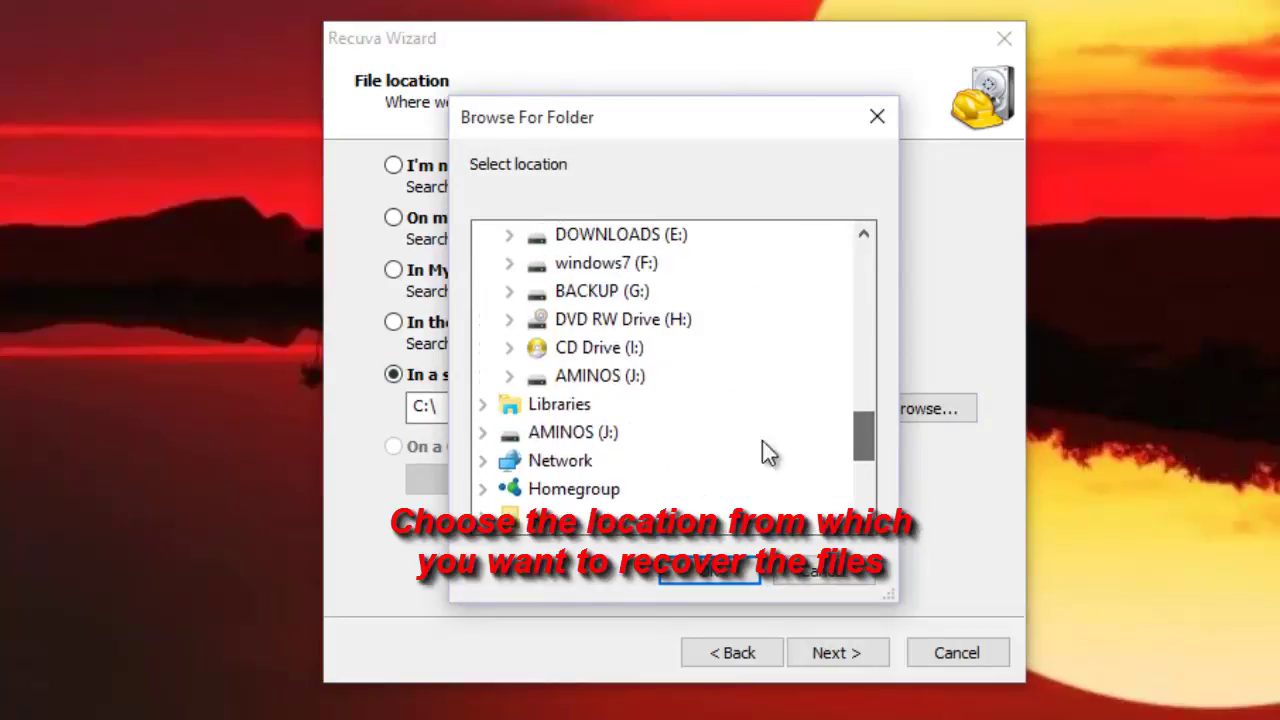
{"action": "left_click", "coordinate": [603, 382]}
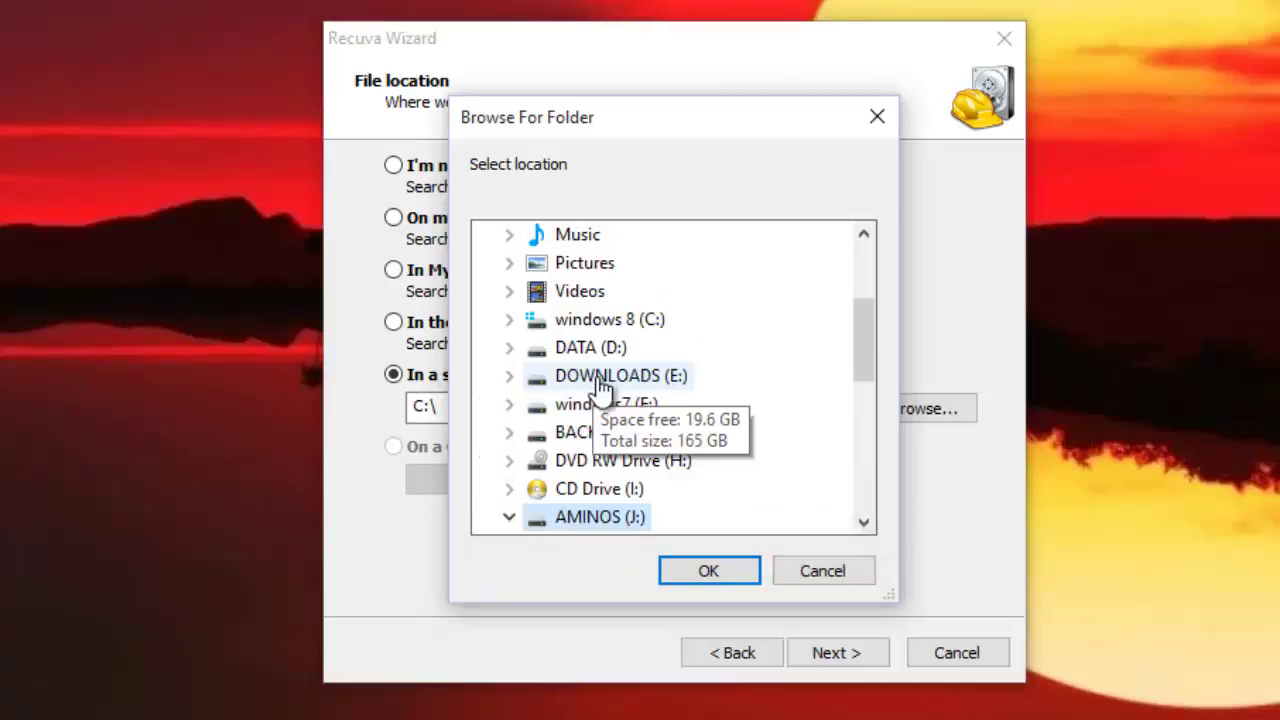
{"action": "left_click", "coordinate": [708, 567]}
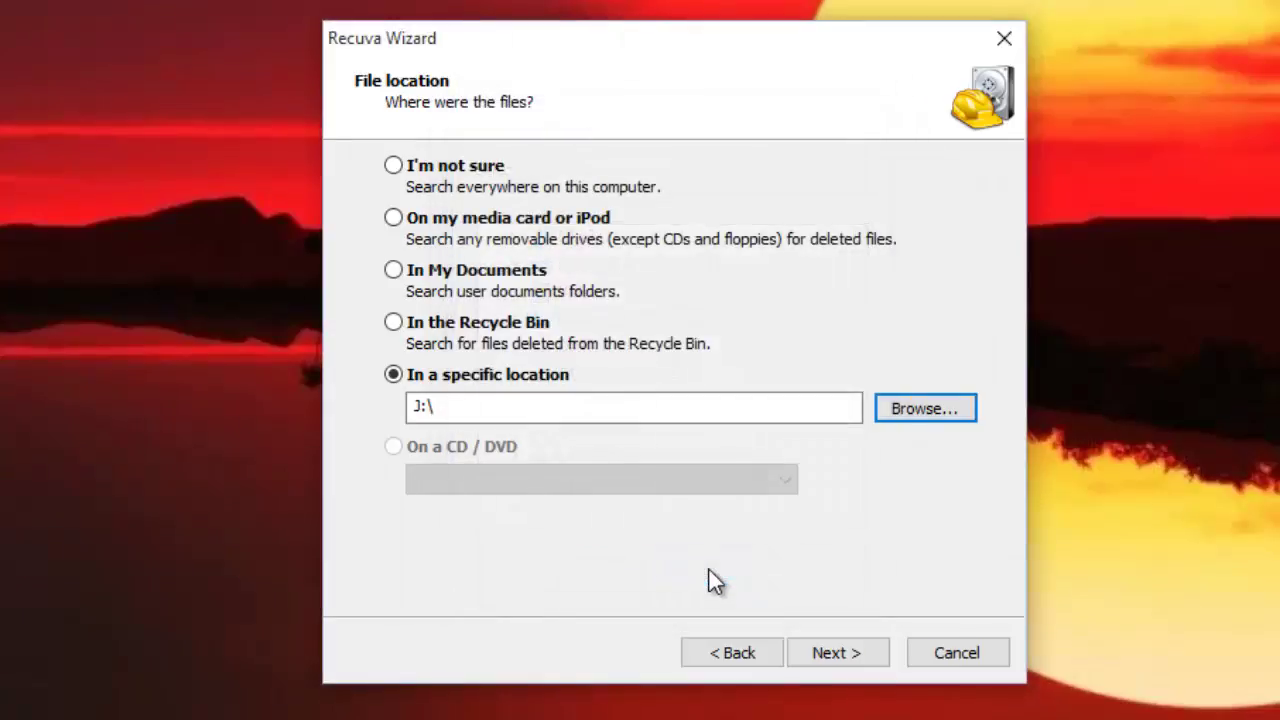
{"action": "left_click", "coordinate": [826, 655]}
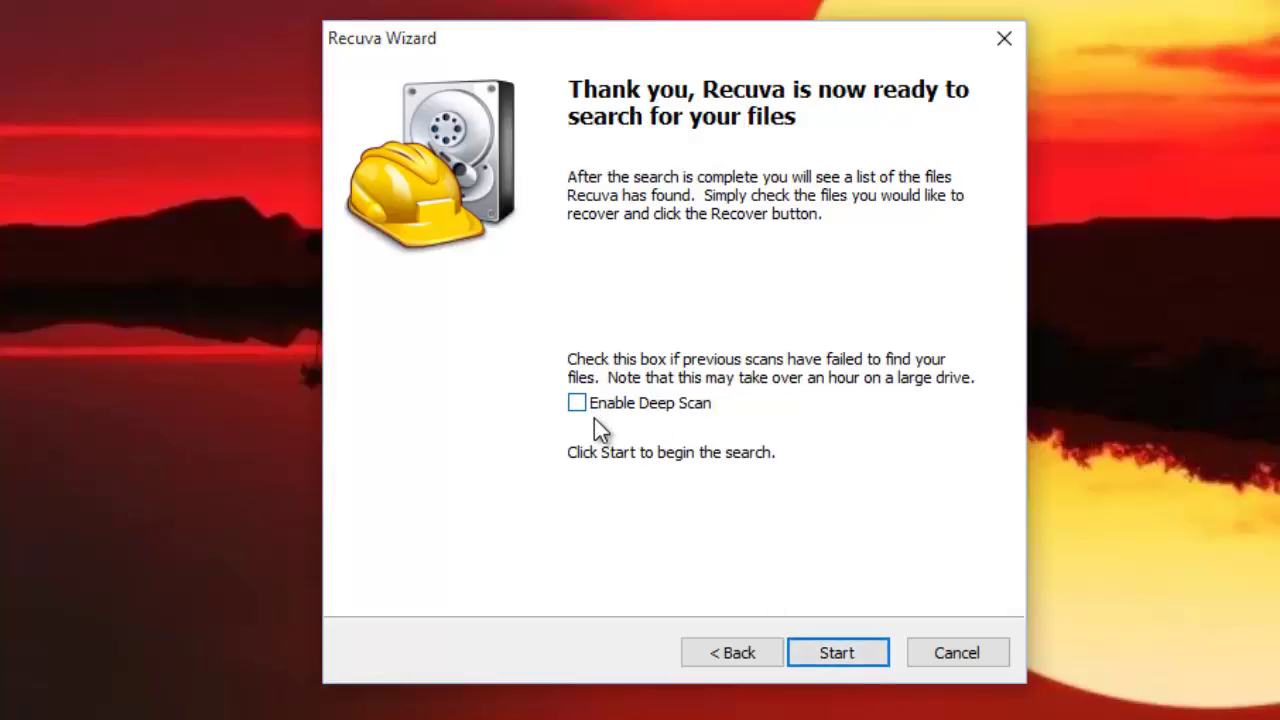
{"action": "left_click", "coordinate": [838, 653]}
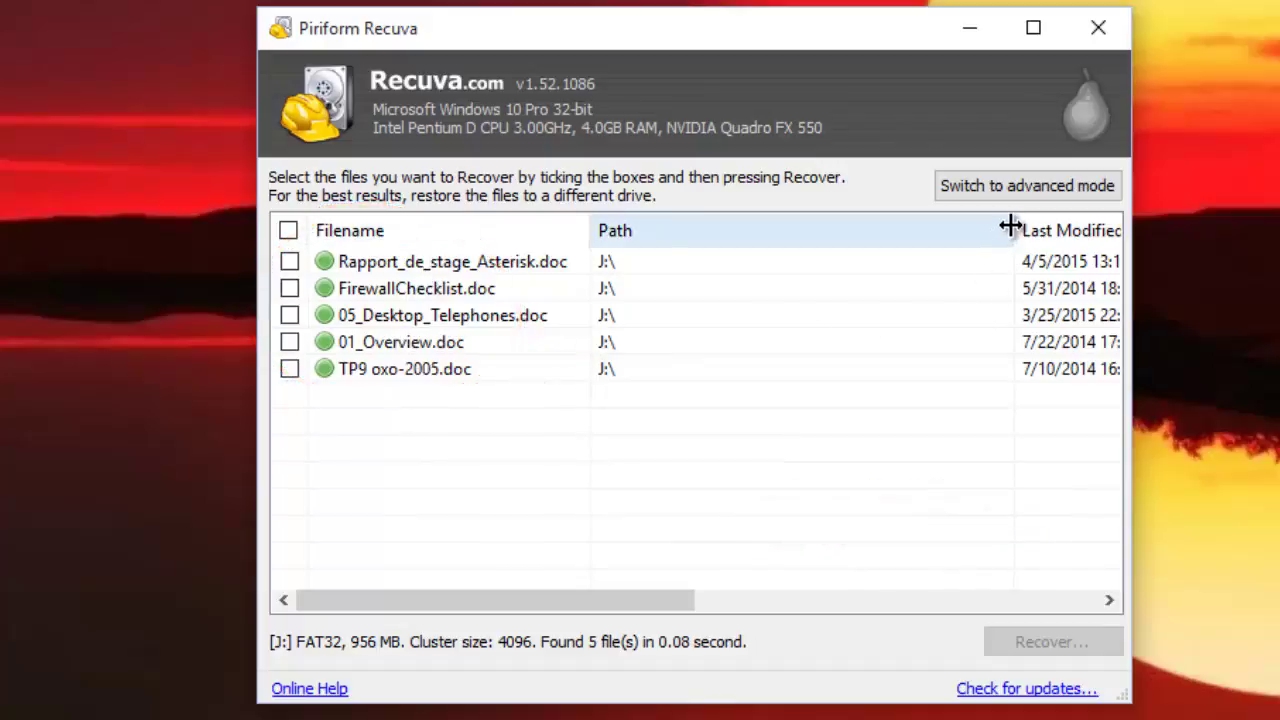
- Narrow the Path column of the scan results and examine the State and Comment of the found files
{"action": "left_click_drag", "start_coordinate": [1010, 226], "coordinate": [815, 228]}
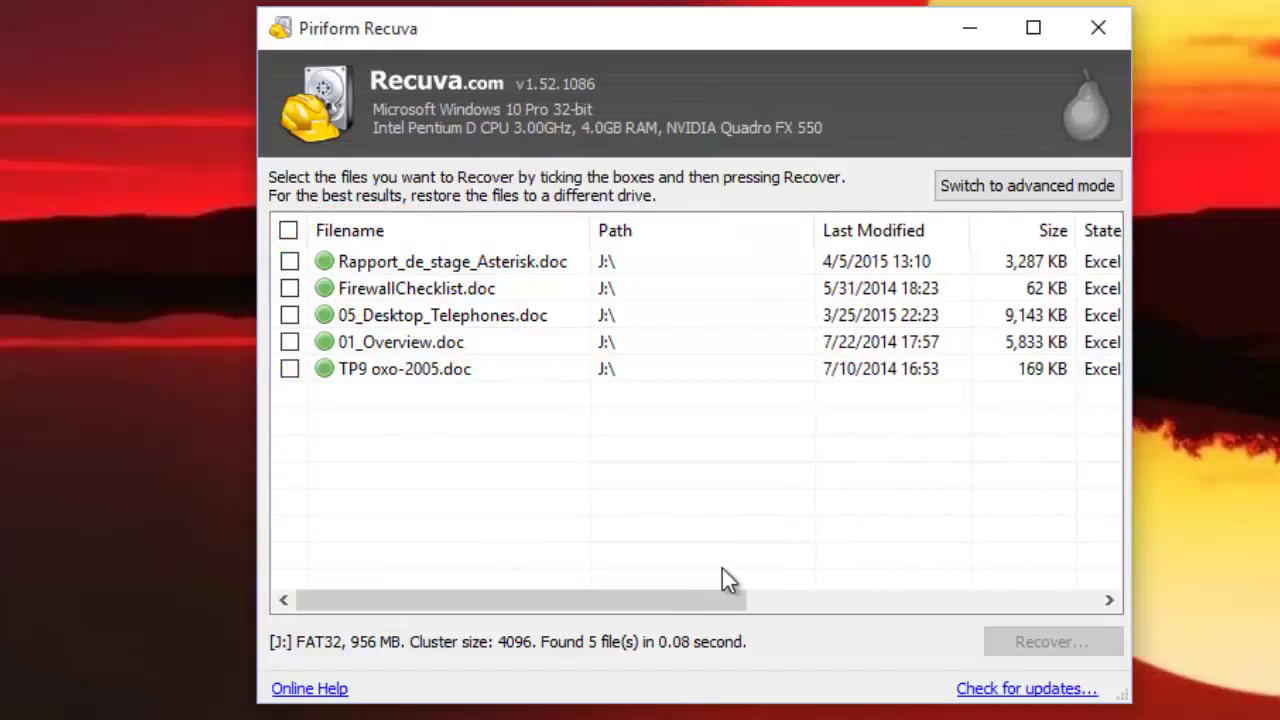
{"action": "left_click_drag", "start_coordinate": [706, 599], "coordinate": [815, 610]}
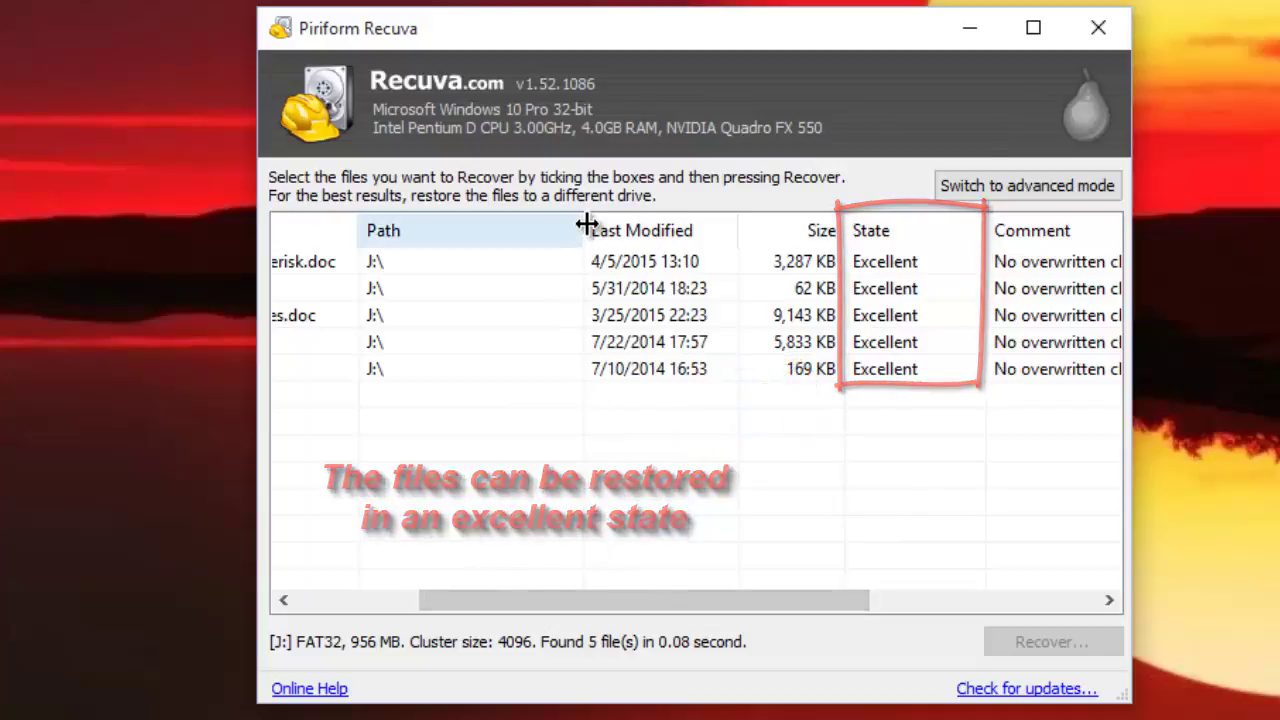
{"action": "left_click_drag", "start_coordinate": [585, 229], "coordinate": [481, 230]}
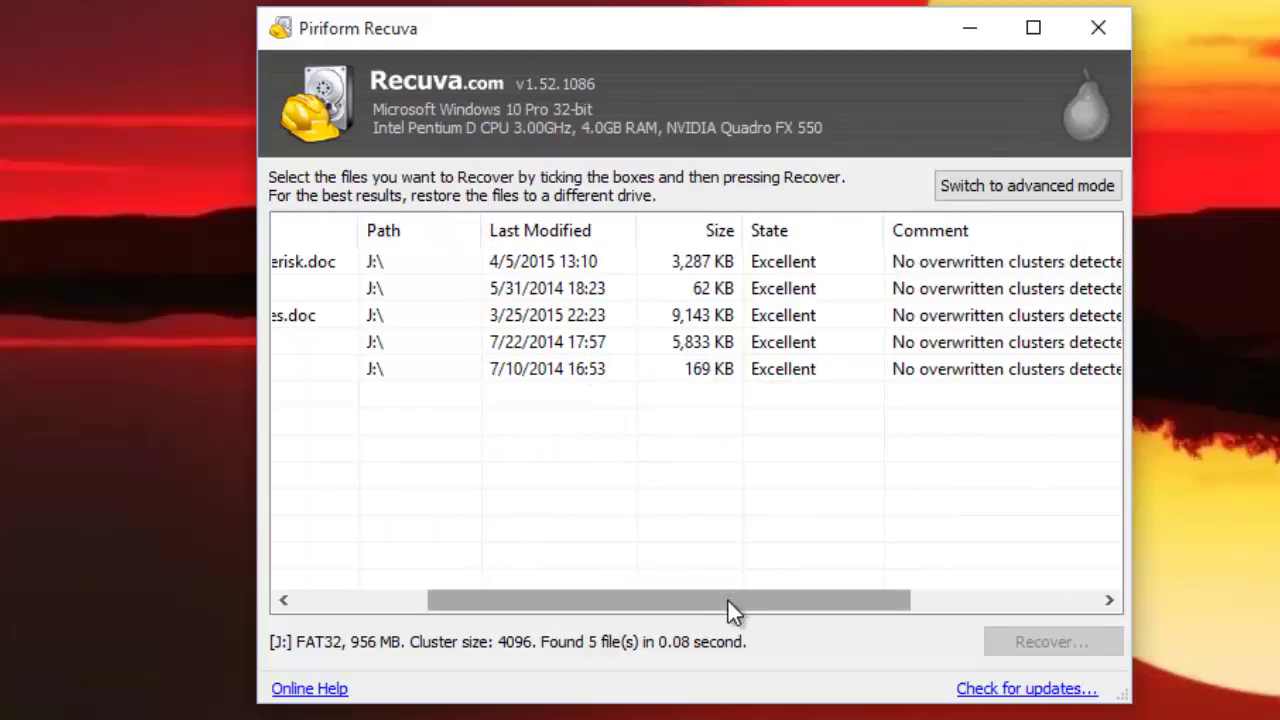
{"action": "left_click_drag", "start_coordinate": [727, 598], "coordinate": [359, 602]}
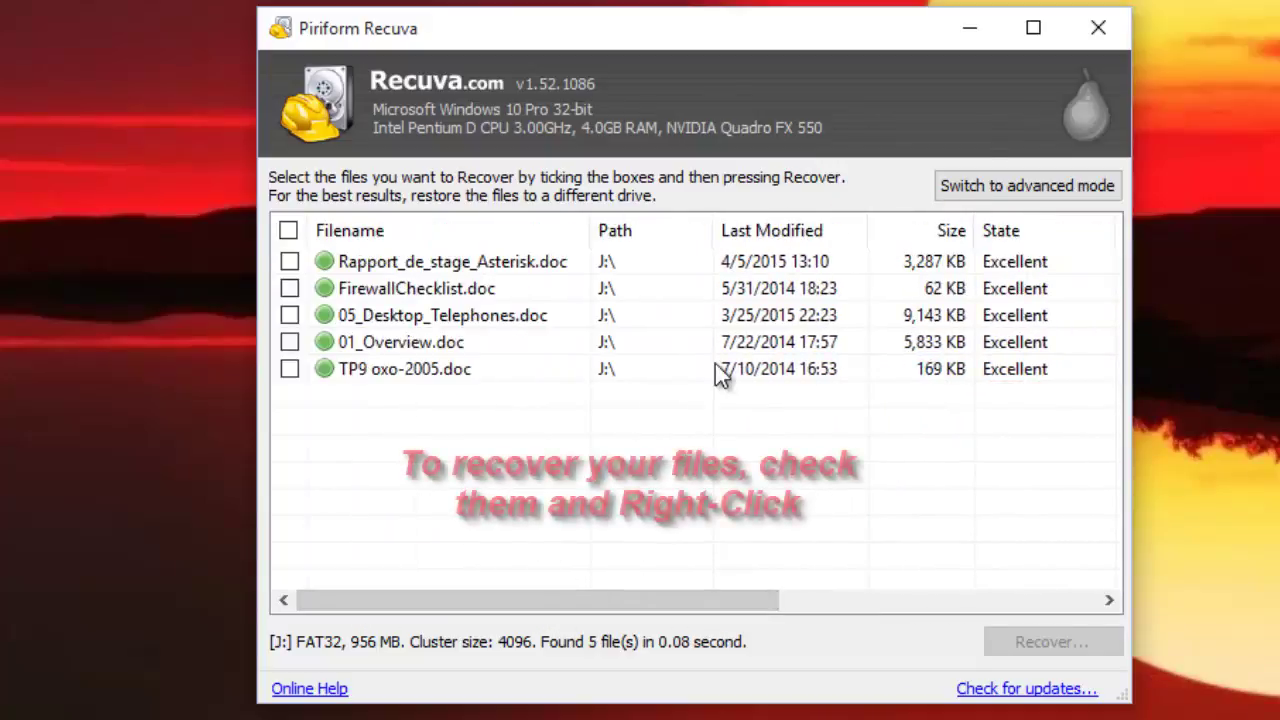
- Mark Rapport_de_stage_Asterisk.doc and 01_Overview.doc in the list of found files
{"action": "left_click", "coordinate": [289, 262]}
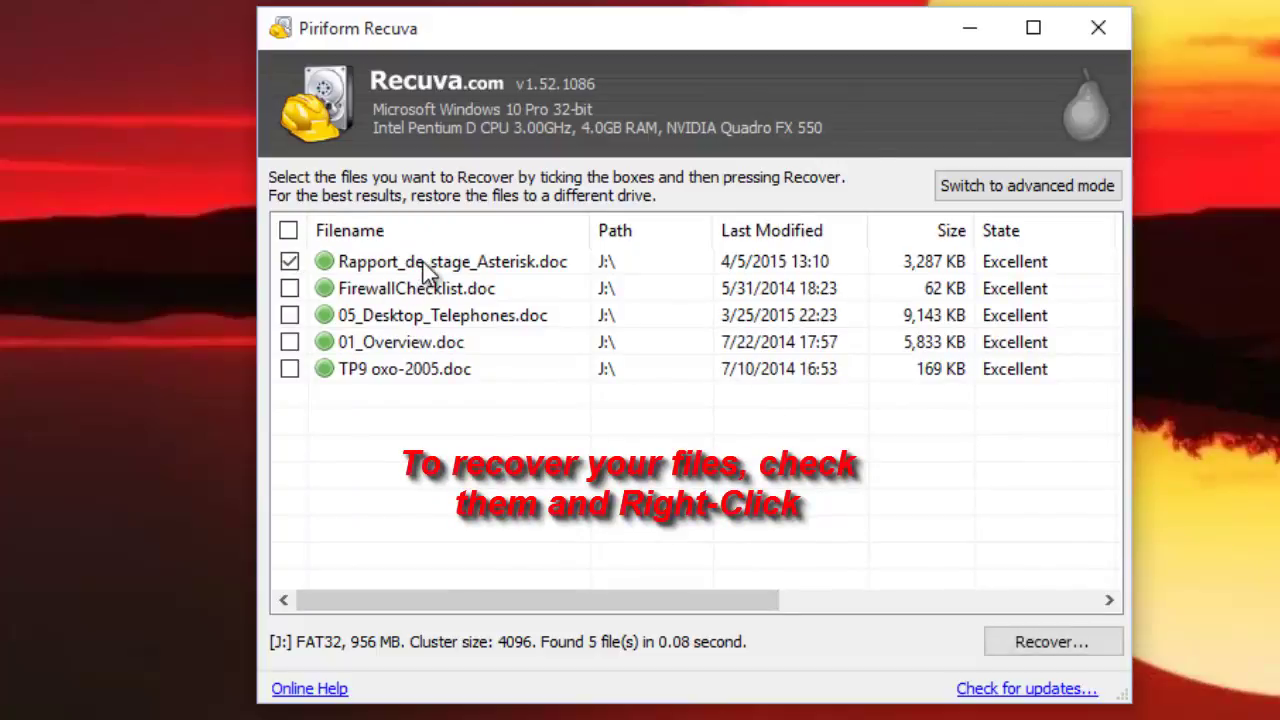
{"action": "right_click", "coordinate": [423, 262]}
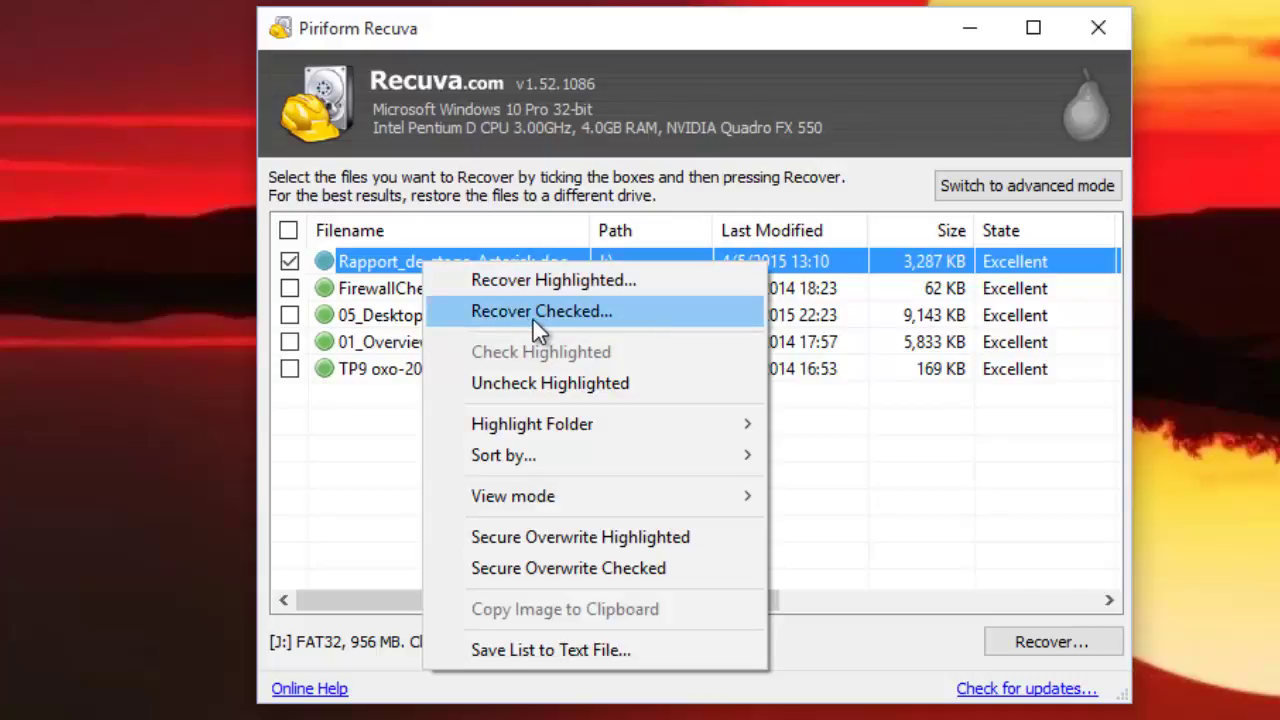
{"action": "left_click", "coordinate": [365, 405]}
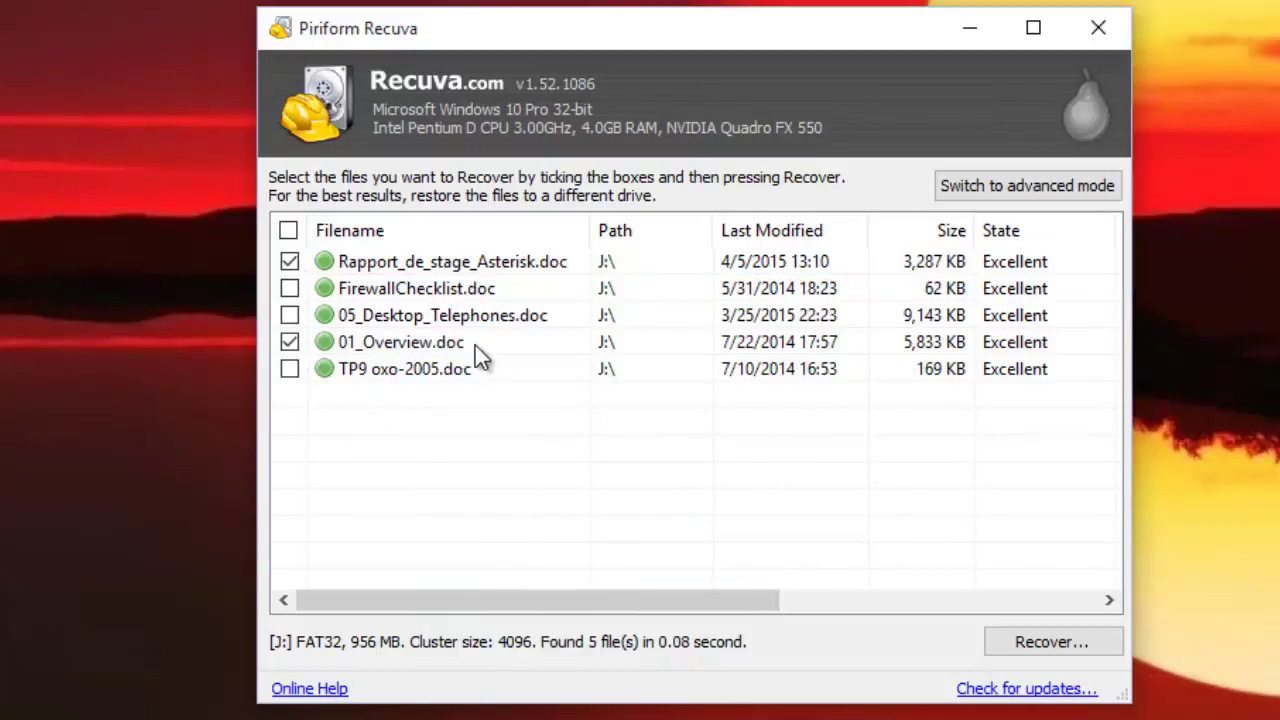
- Recover the checked files to the Desktop folder and dismiss the completion report
{"action": "right_click", "coordinate": [477, 308]}
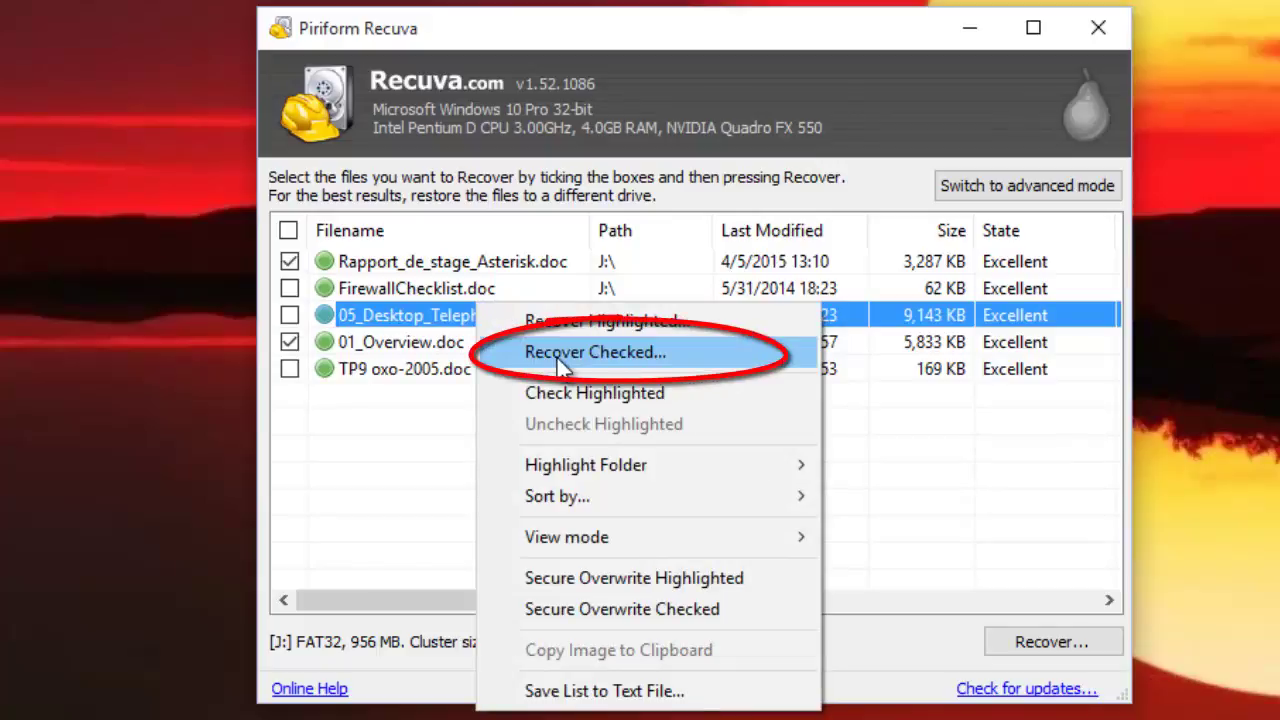
{"action": "left_click", "coordinate": [559, 363]}
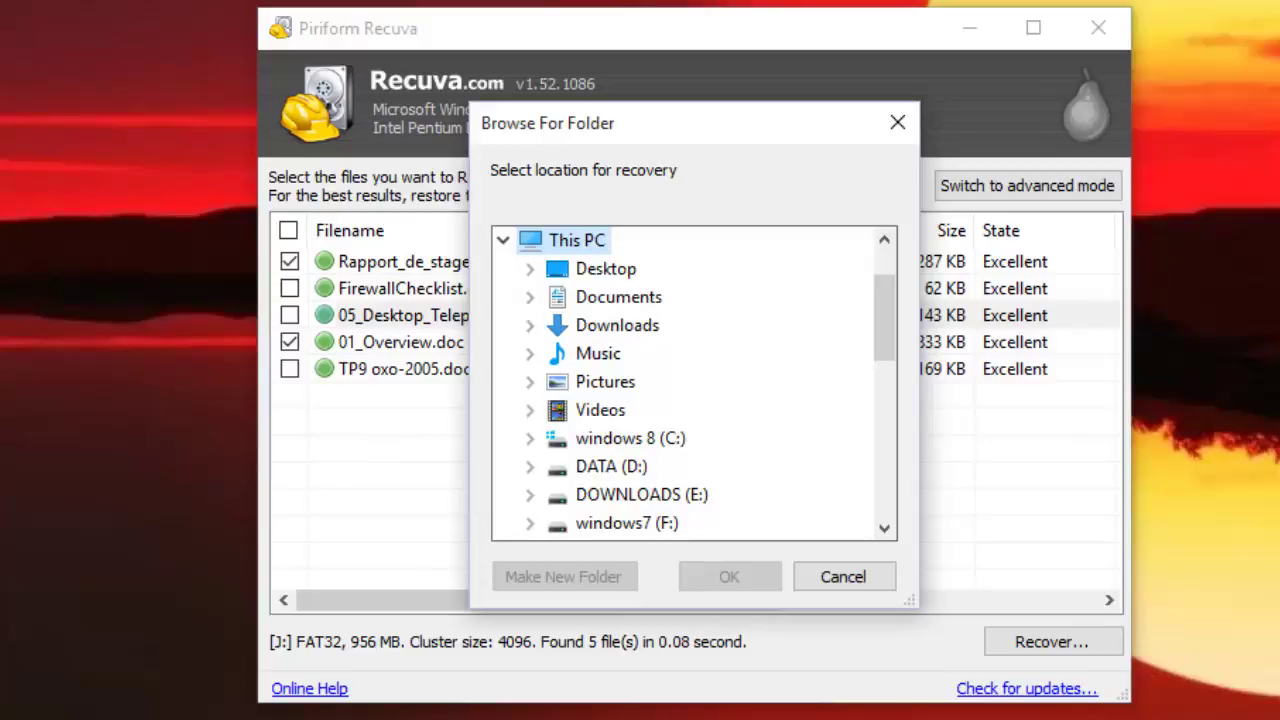
{"action": "left_click_drag", "start_coordinate": [888, 319], "coordinate": [878, 294]}
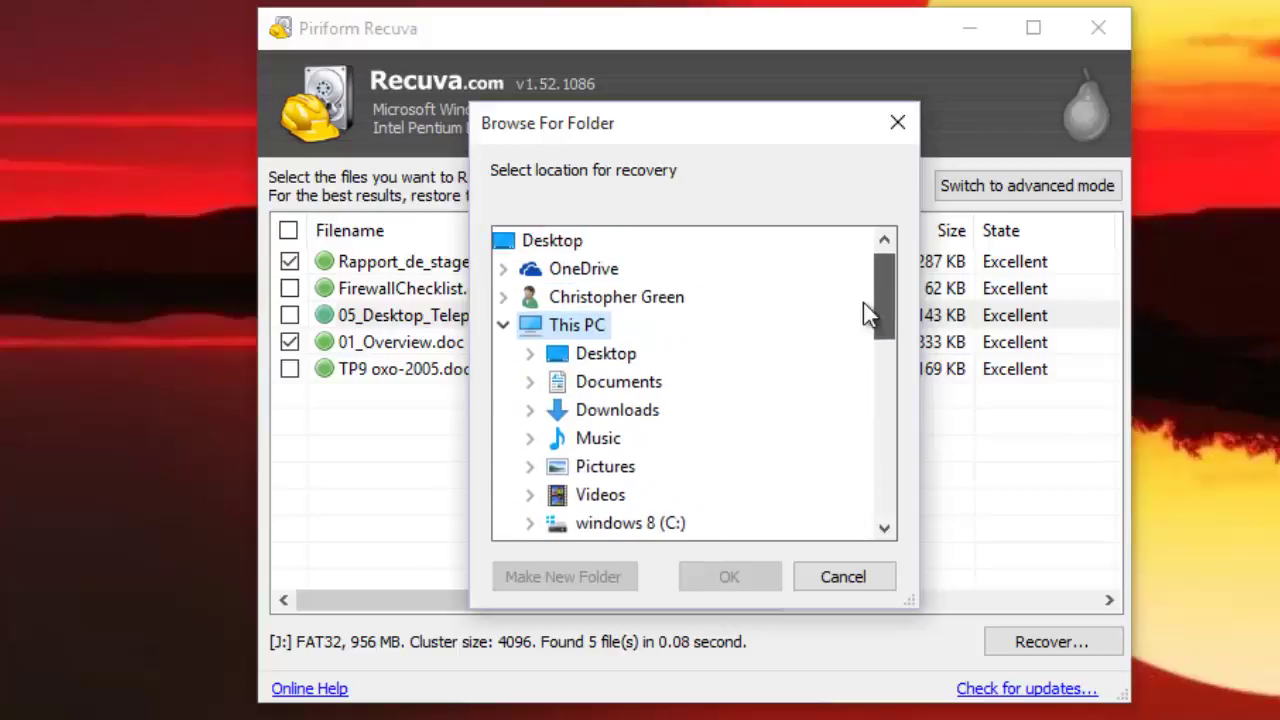
{"action": "left_click", "coordinate": [606, 355]}
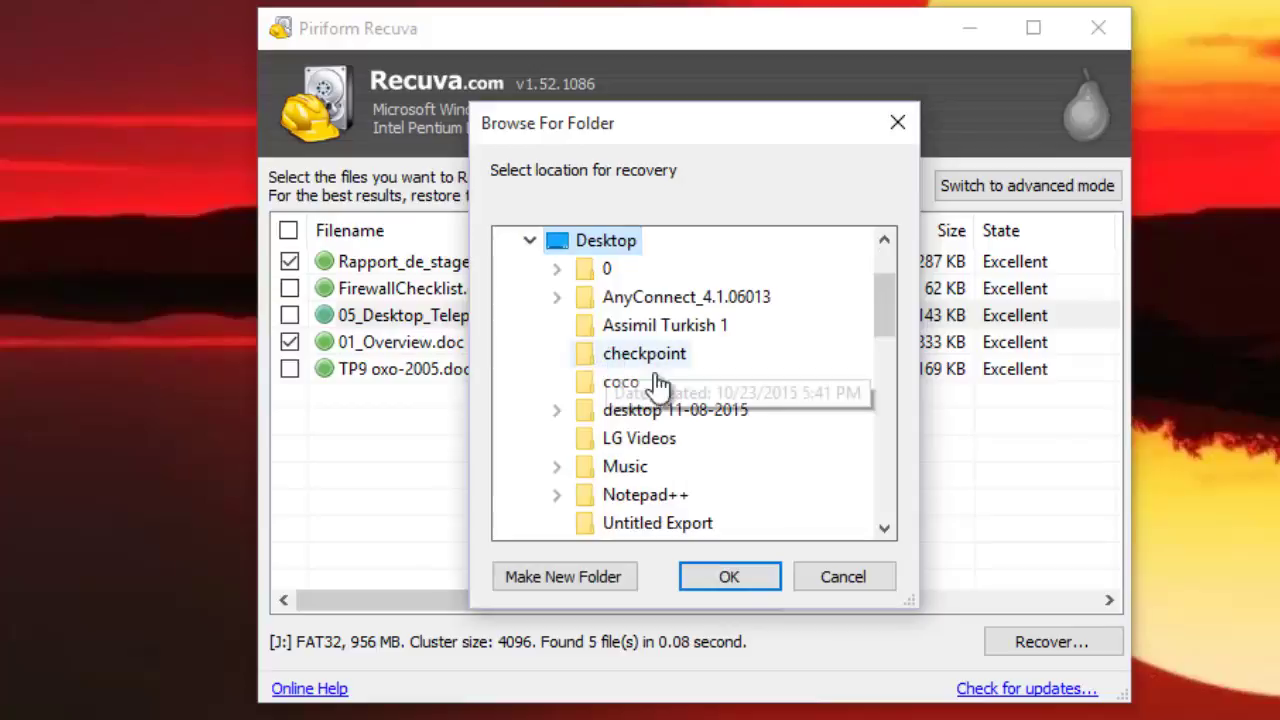
{"action": "left_click", "coordinate": [728, 578]}
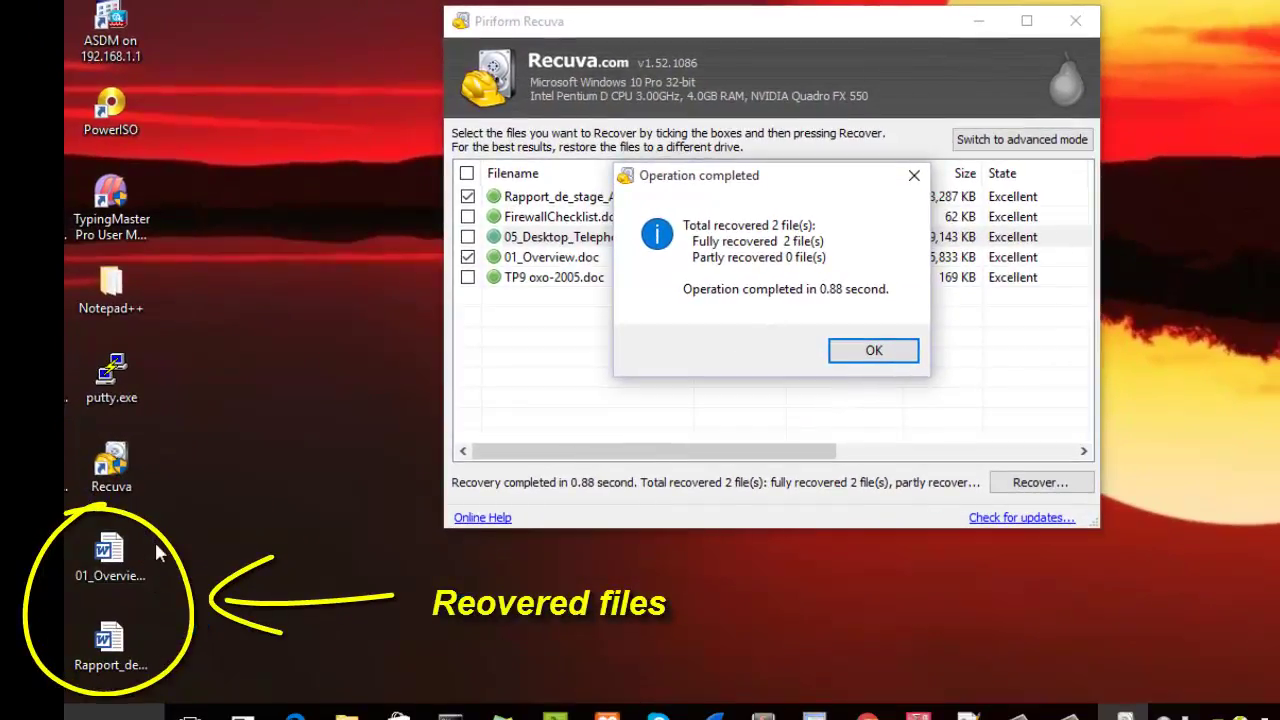
{"action": "left_click", "coordinate": [876, 350]}
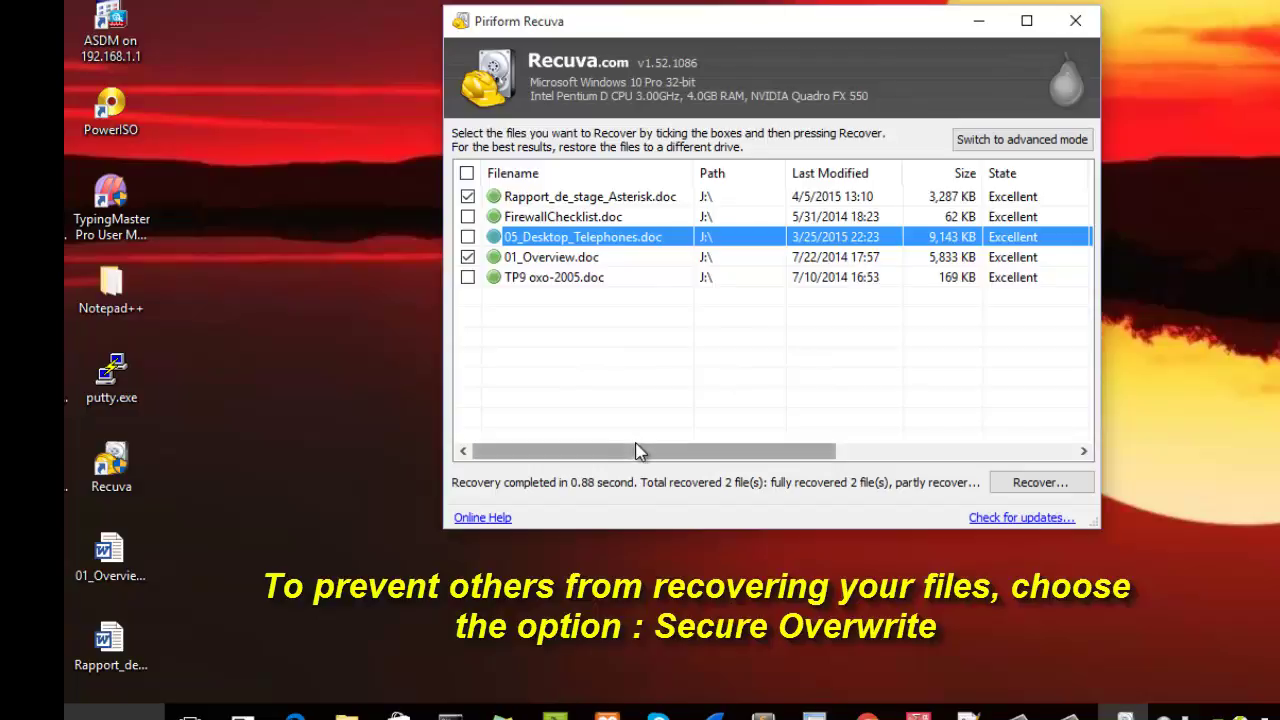
- View the Secure Overwrite options available for Rapport_de_stage_Asterisk.doc without applying any
{"action": "right_click", "coordinate": [584, 201]}
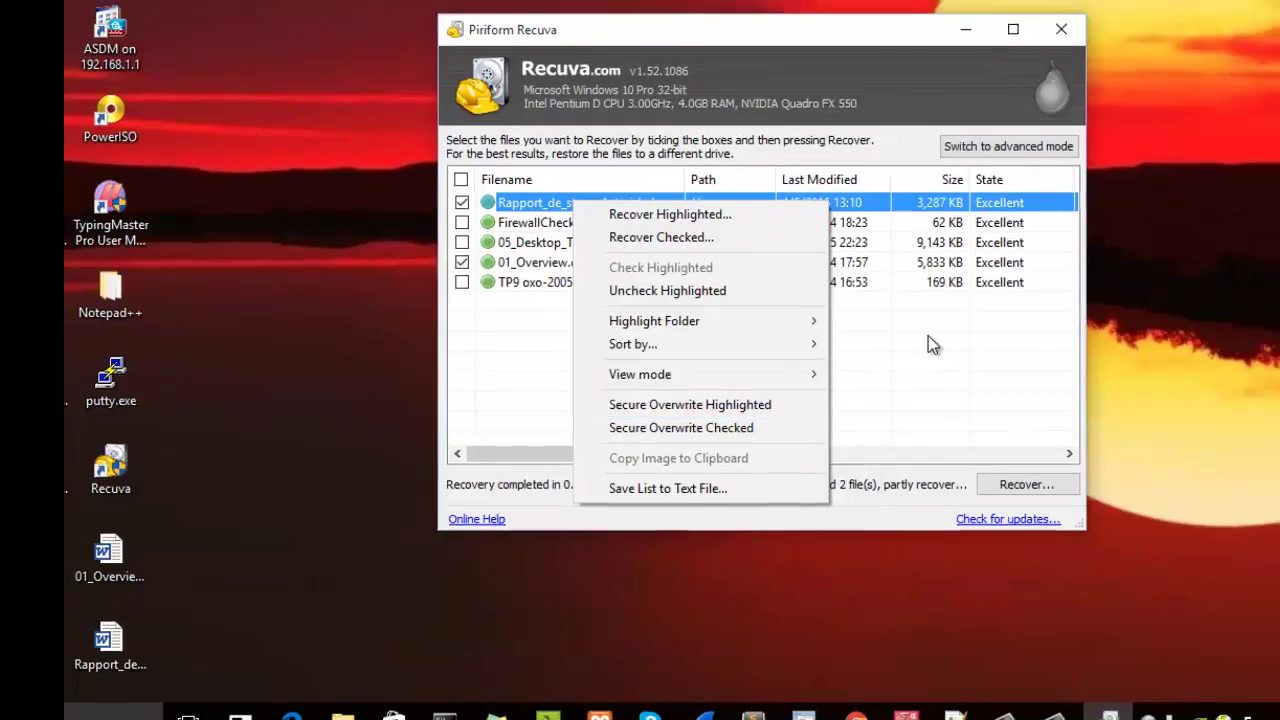
{"action": "left_click", "coordinate": [915, 345]}
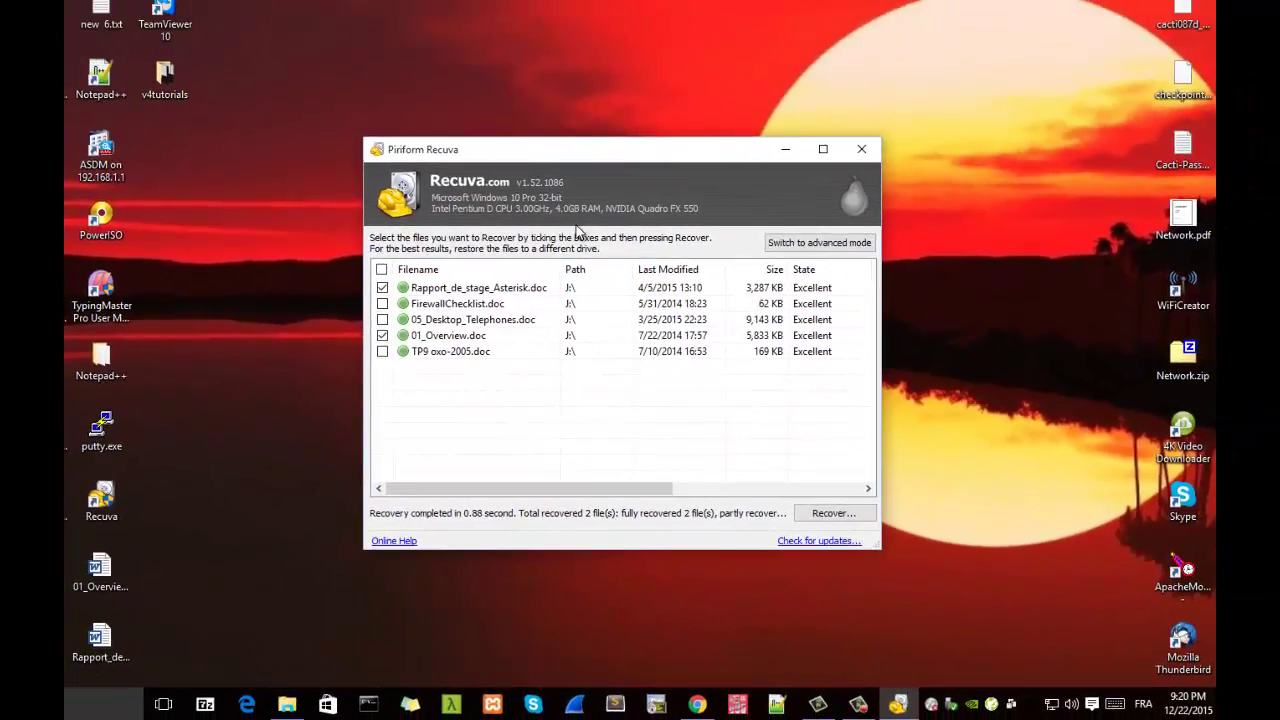